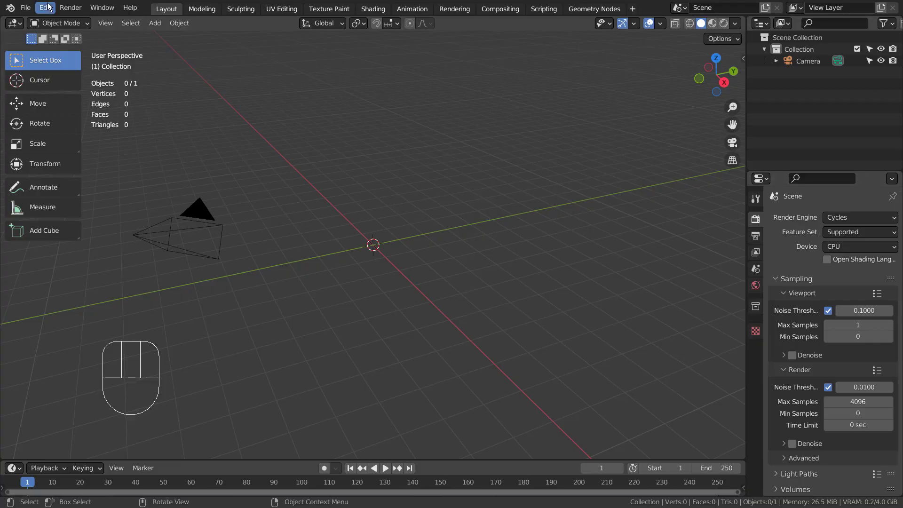
# Import lowercase-alphabet.svg as letter curves and select one of the imported letters
pyautogui.click(26, 8)
pyautogui.moveTo(80, 165)
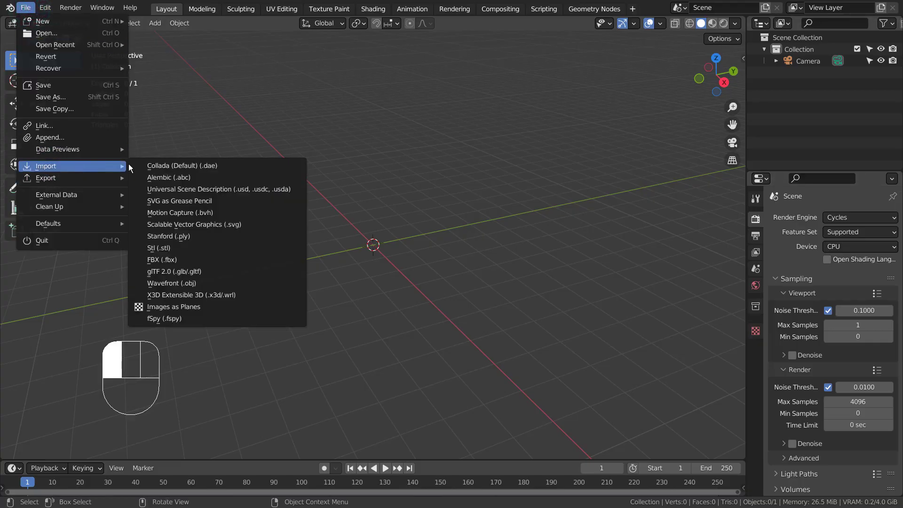
pyautogui.click(216, 224)
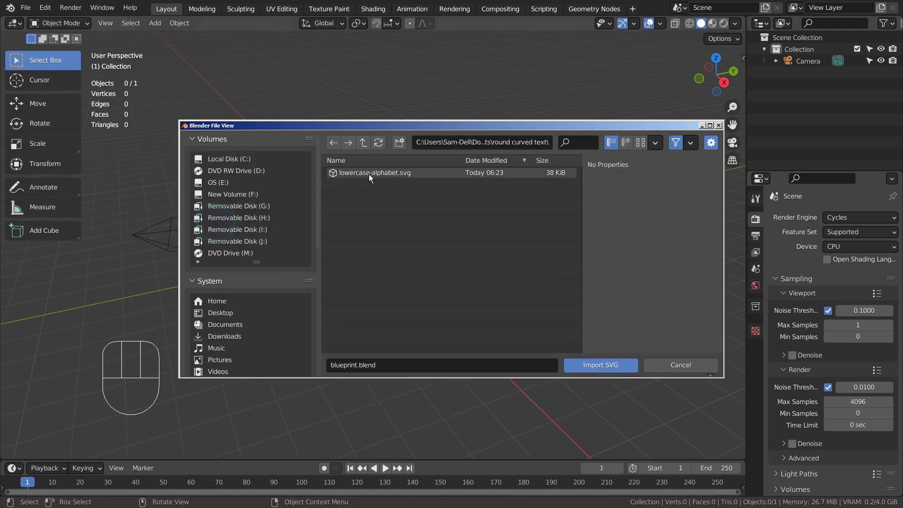
pyautogui.doubleClick(369, 174)
pyautogui.click(381, 249)
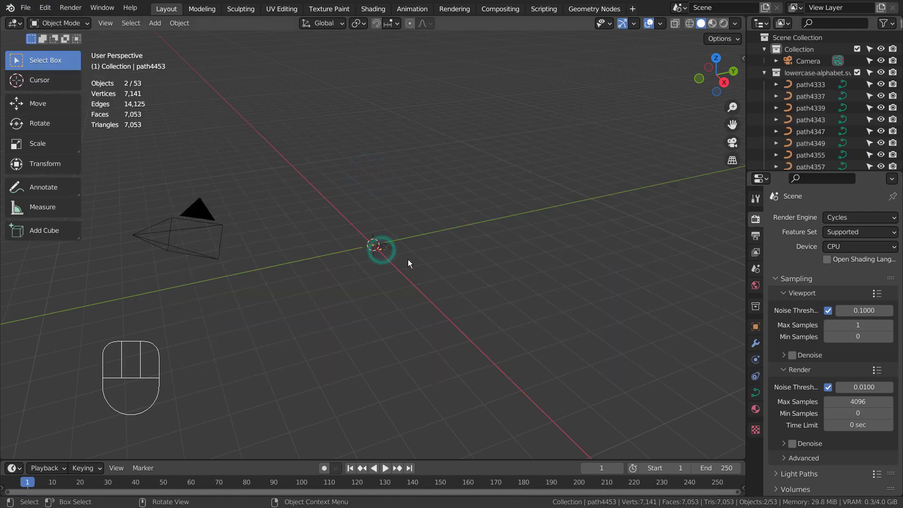
# Box-select all the letter curves and scale them up about 6.55 times
pyautogui.press('b')
pyautogui.moveTo(333, 218); pyautogui.dragTo(371, 250)
pyautogui.press('s')
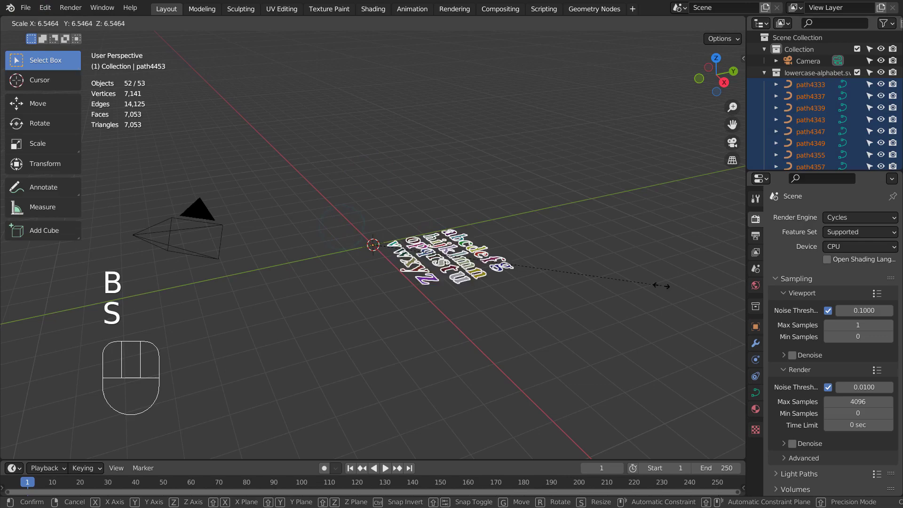
pyautogui.click(245, 300)
# From top view, move the alphabet so it sits centred on the world origin
pyautogui.press('KP_7')
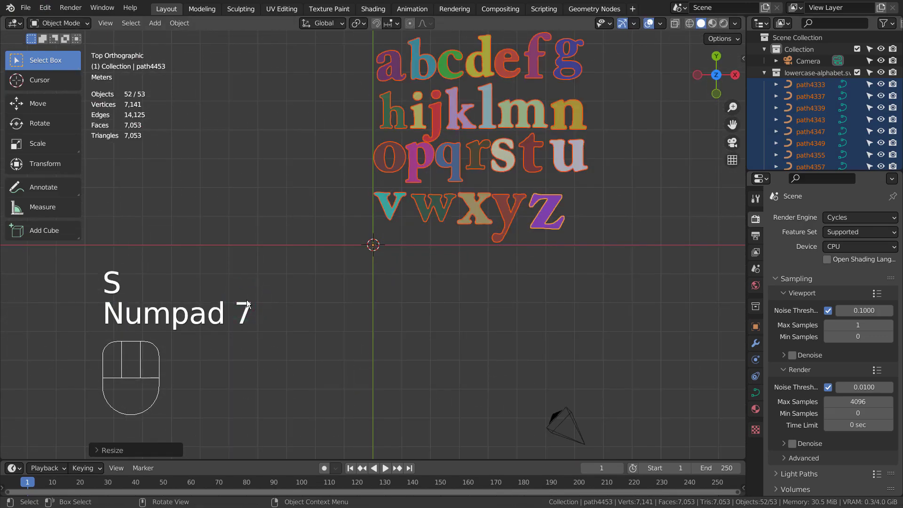
pyautogui.press('g')
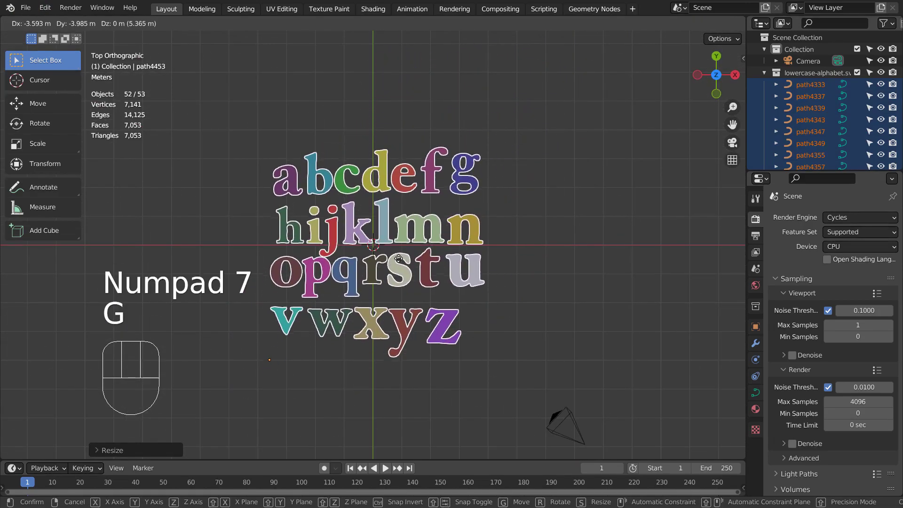
pyautogui.click(399, 255)
pyautogui.moveTo(523, 294); pyautogui.dragTo(529, 252, button='middle')
pyautogui.scroll(5, 529, 256)
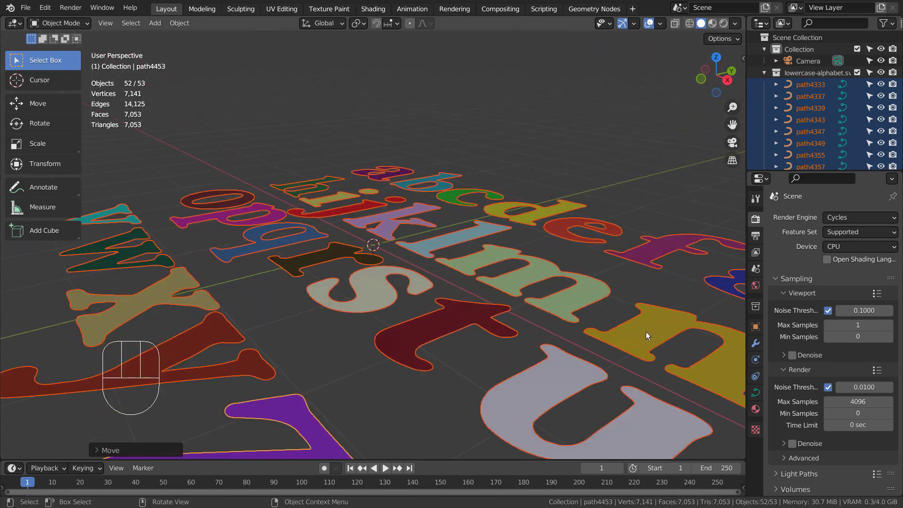
# Expand the curve Geometry settings, then try an extrusion and a Ctrl+J join, undoing both
pyautogui.click(756, 392)
pyautogui.click(795, 408)
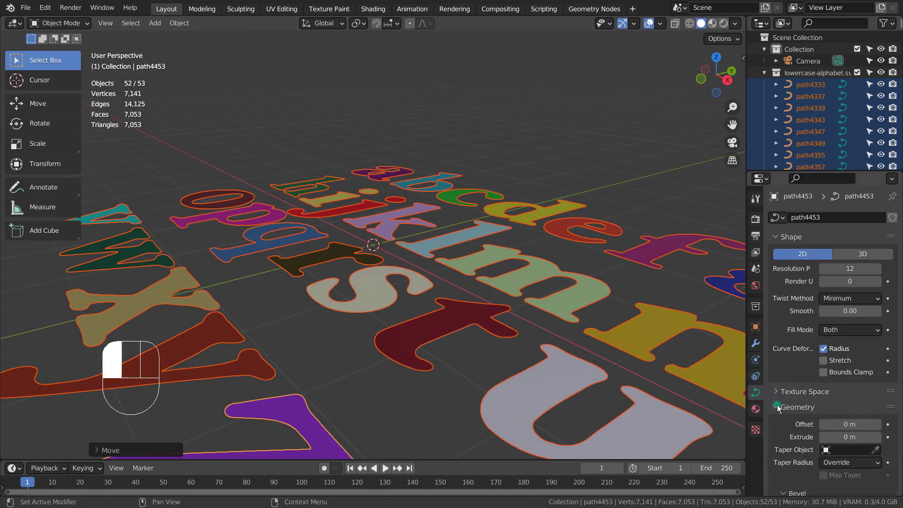
pyautogui.keyDown('shift'); pyautogui.moveTo(852, 437); pyautogui.dragTo(857, 437); pyautogui.keyUp('shift')
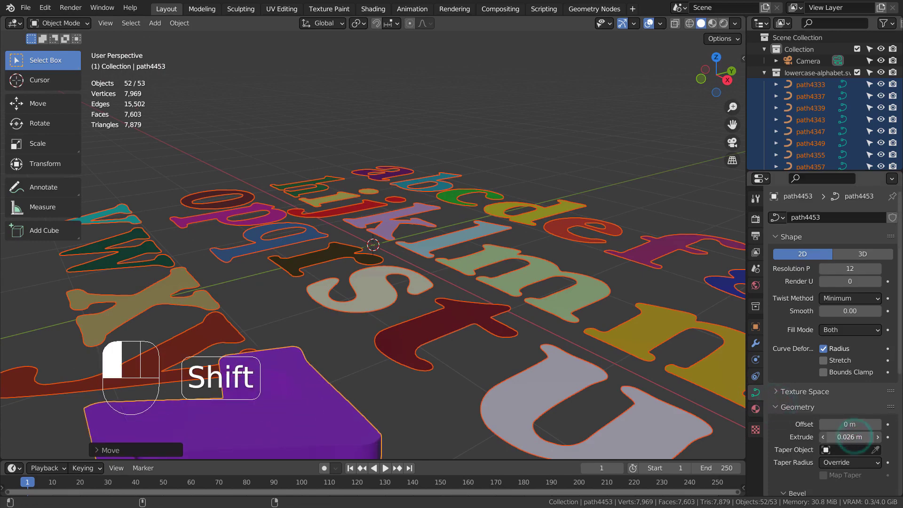
pyautogui.scroll(-5, 541, 337)
pyautogui.moveTo(461, 324); pyautogui.dragTo(487, 344, button='middle')
pyautogui.hotkey('ctrl', 'z')
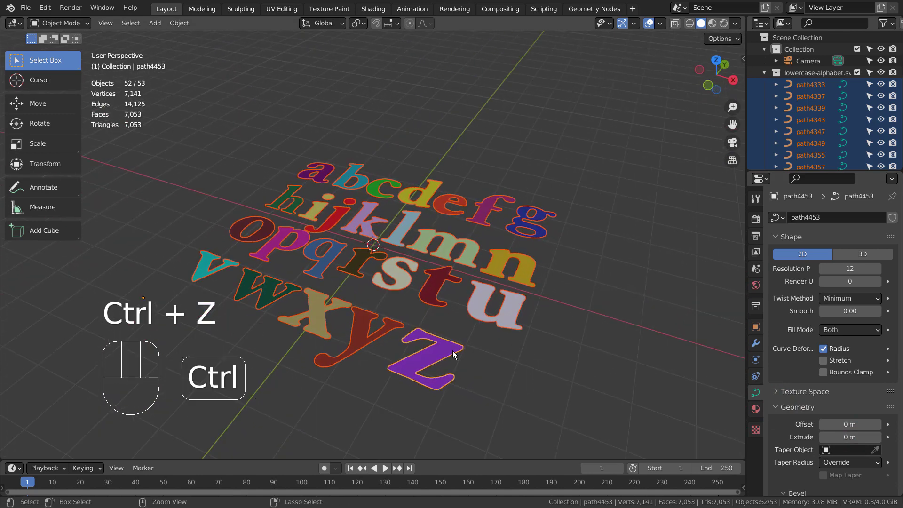
pyautogui.hotkey('ctrl', 'j')
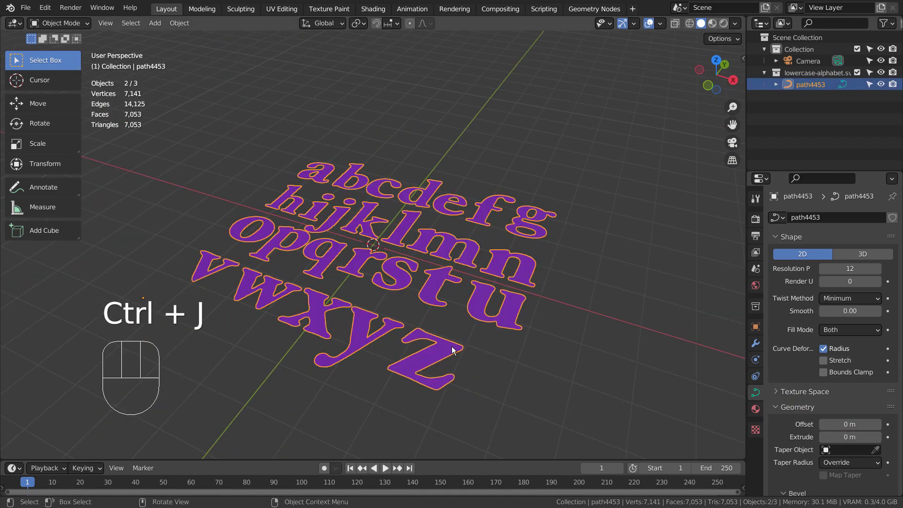
pyautogui.hotkey('ctrl', 'z')
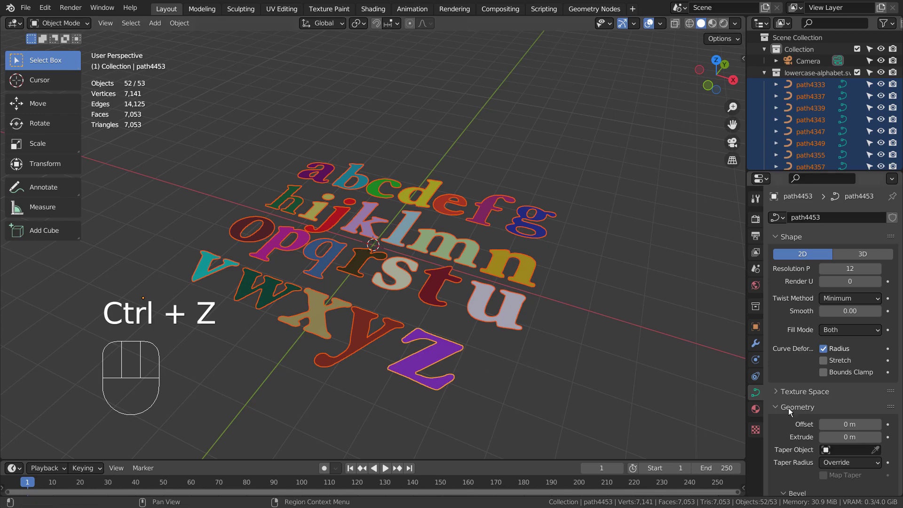
# Try extruding the purple z into a thick letter, then undo back to flat letters
pyautogui.keyDown('shift'); pyautogui.moveTo(847, 437); pyautogui.dragTo(849, 437); pyautogui.keyUp('shift')
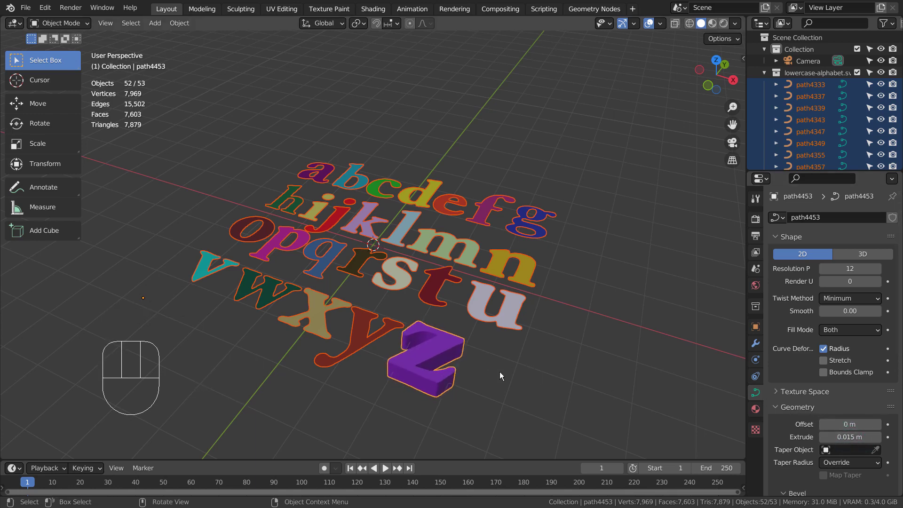
pyautogui.press('KP_1')
pyautogui.scroll(4, 518, 269)
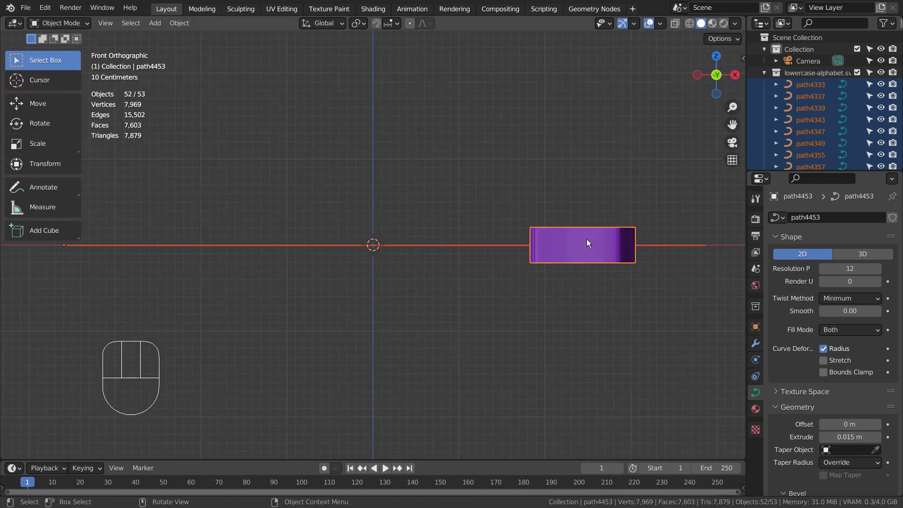
pyautogui.moveTo(587, 243); pyautogui.dragTo(638, 321, button='middle')
pyautogui.click(638, 321)
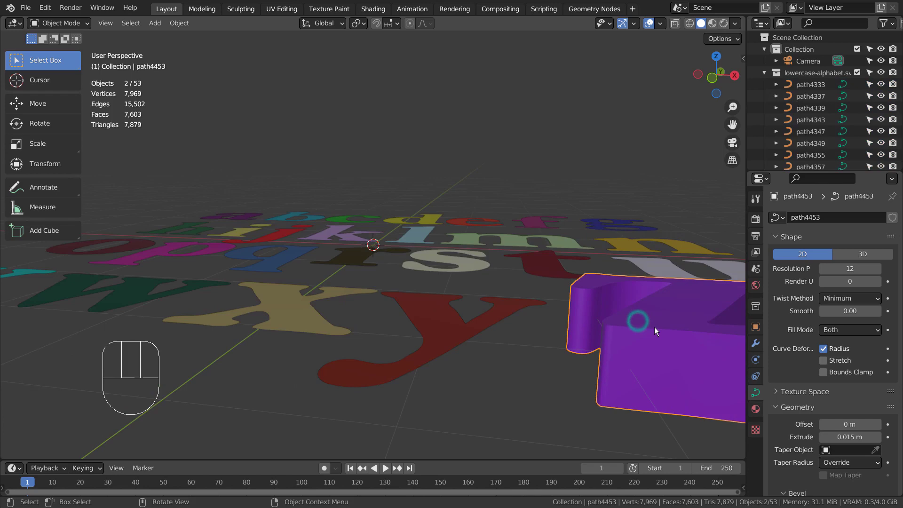
pyautogui.scroll(-6, 652, 328)
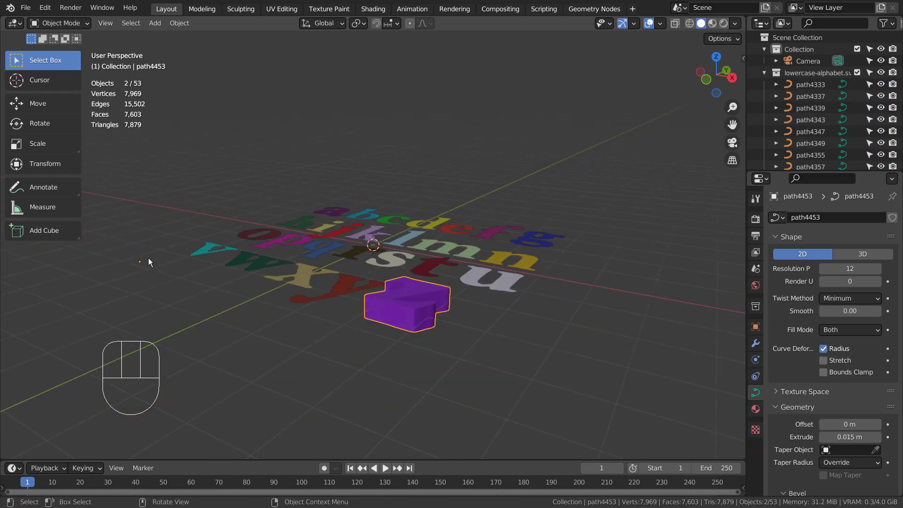
pyautogui.hotkey('ctrl', 'z')
pyautogui.hotkey('ctrl', 'z')
pyautogui.hotkey('ctrl', 'z')
pyautogui.hotkey('ctrl', 'z')
pyautogui.hotkey('ctrl', 'z')
pyautogui.hotkey('ctrl', 'z')
pyautogui.hotkey('ctrl', 'z')
pyautogui.hotkey('ctrl', 'z')
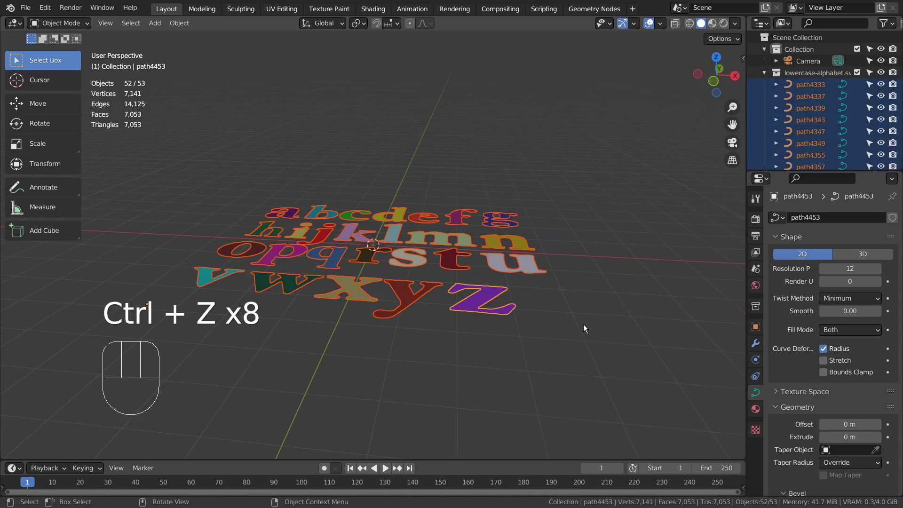
# Convert the letter curves into a single mesh object
pyautogui.moveTo(583, 324); pyautogui.dragTo(541, 343, button='middle')
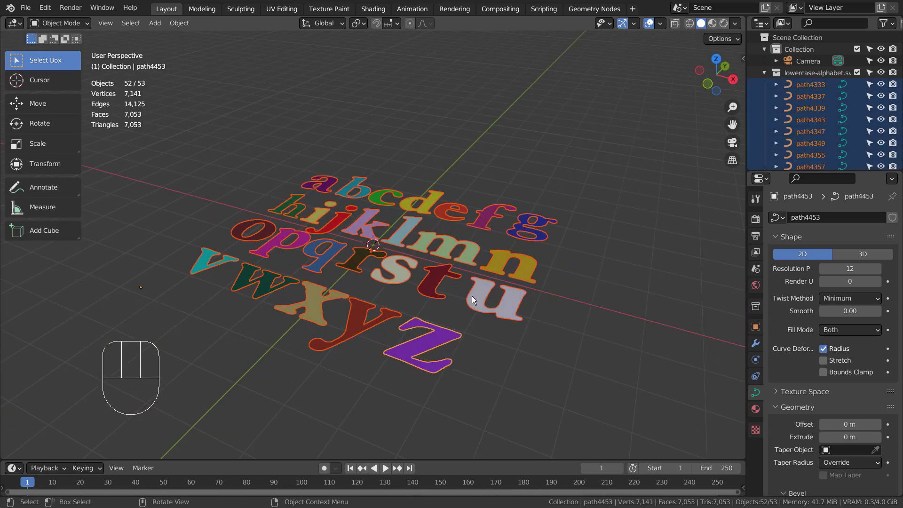
pyautogui.moveTo(473, 294); pyautogui.dragTo(523, 308, button='right')
pyautogui.click(522, 307)
pyautogui.hotkey('ctrl', 'z')
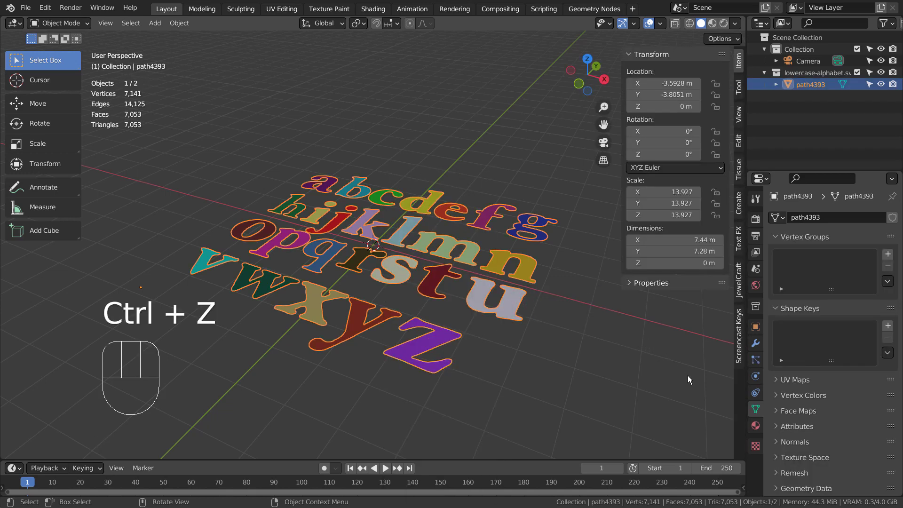
pyautogui.click(756, 342)
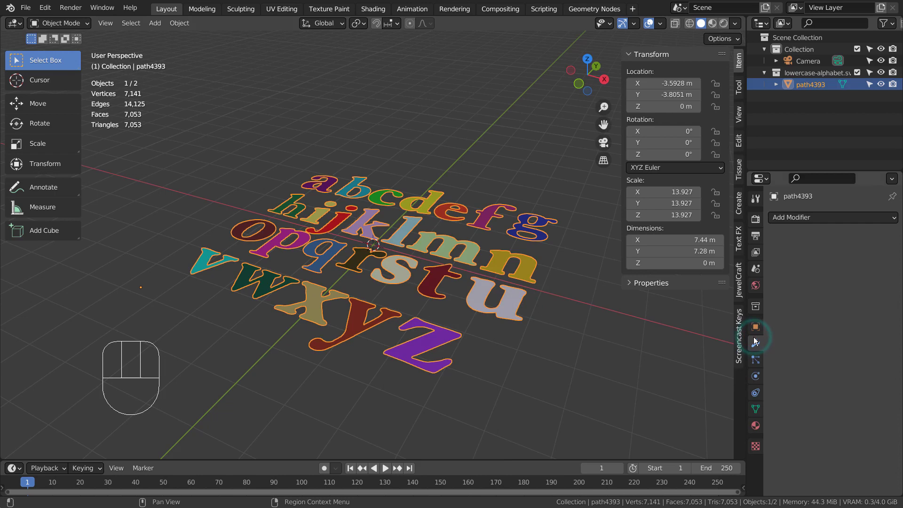
# Extrude all the letter geometry upward about 0.384 m into solid 3D letters
pyautogui.press('Tab')
pyautogui.press('a')
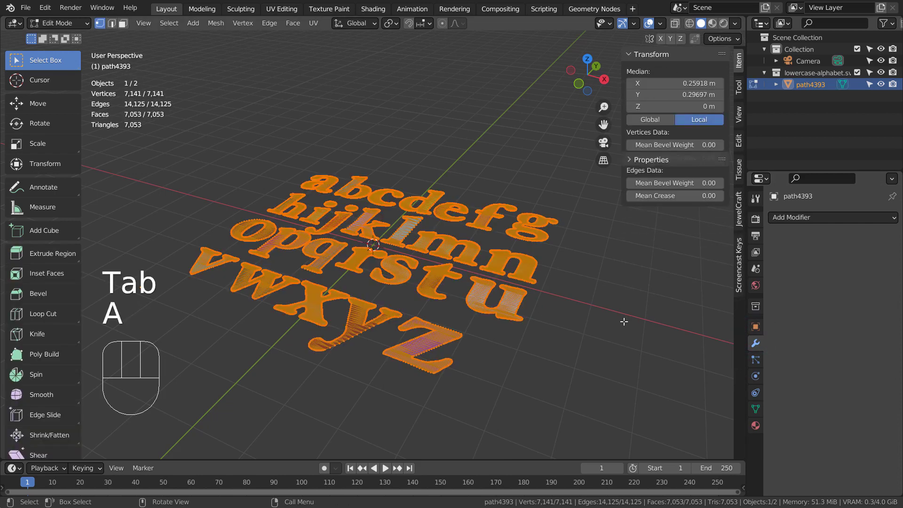
pyautogui.press('e')
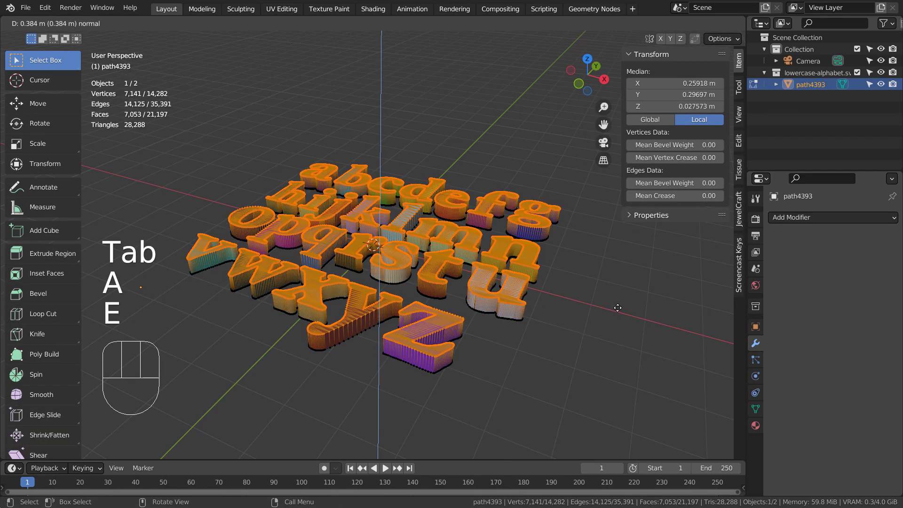
pyautogui.click(618, 307)
pyautogui.press('Tab')
pyautogui.moveTo(618, 307); pyautogui.dragTo(500, 328, button='middle')
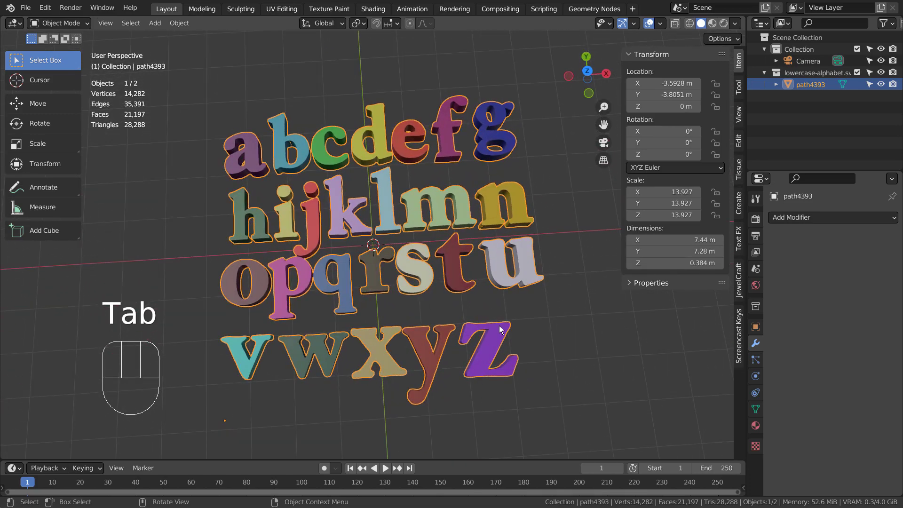
# Separate the letter mesh by loose parts into individual letter objects
pyautogui.press('KP_1')
pyautogui.press('KP_7')
pyautogui.press('Tab')
pyautogui.press('a')
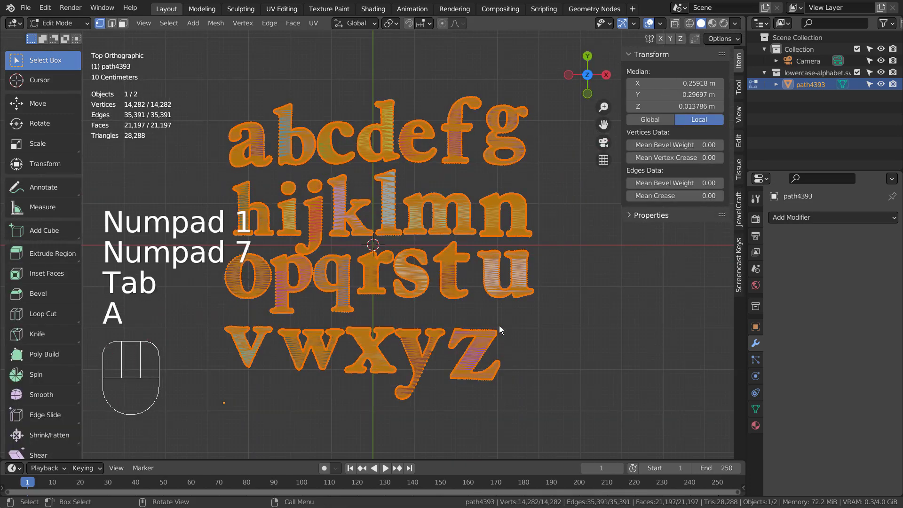
pyautogui.press('3')
pyautogui.press('p')
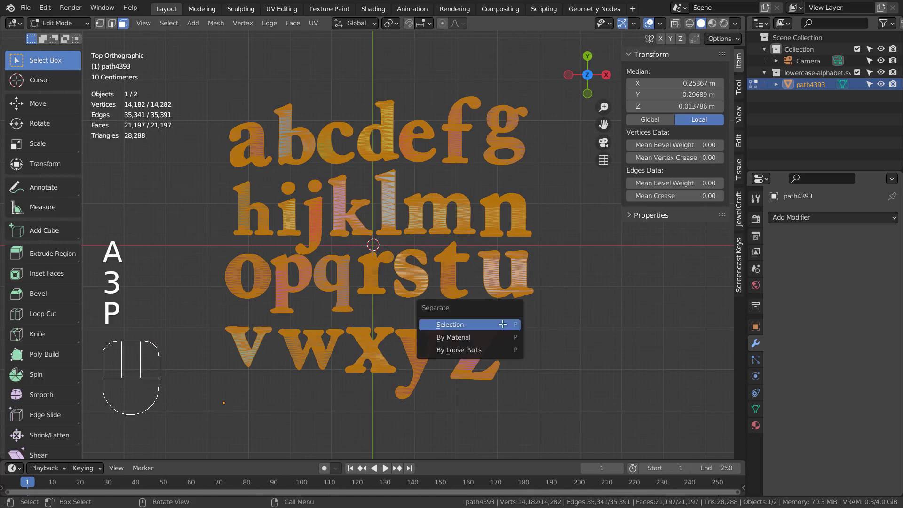
pyautogui.click(490, 349)
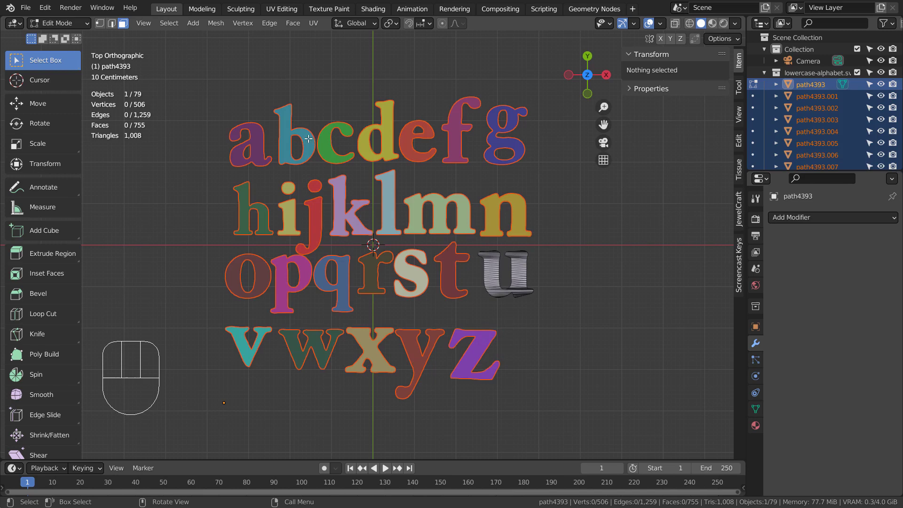
pyautogui.press('Tab')
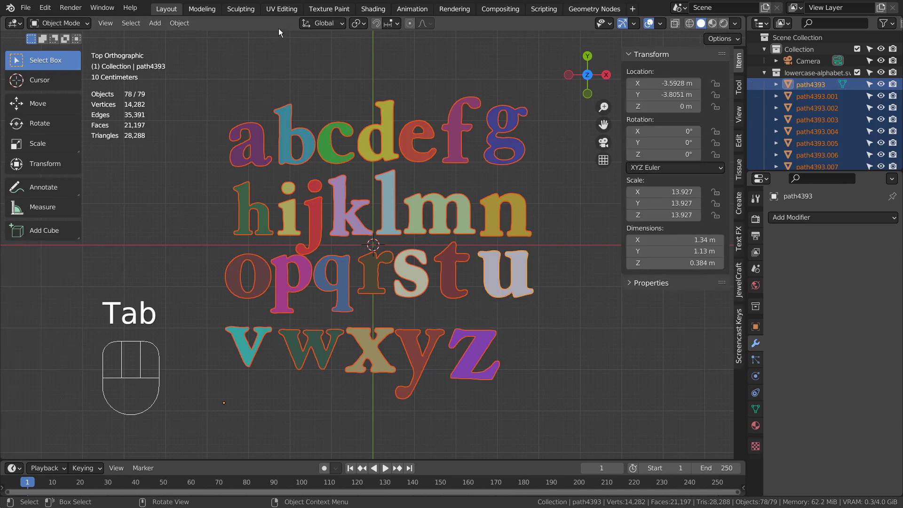
# Set each letter part's origin to its own geometry
pyautogui.click(181, 23)
pyautogui.moveTo(226, 49)
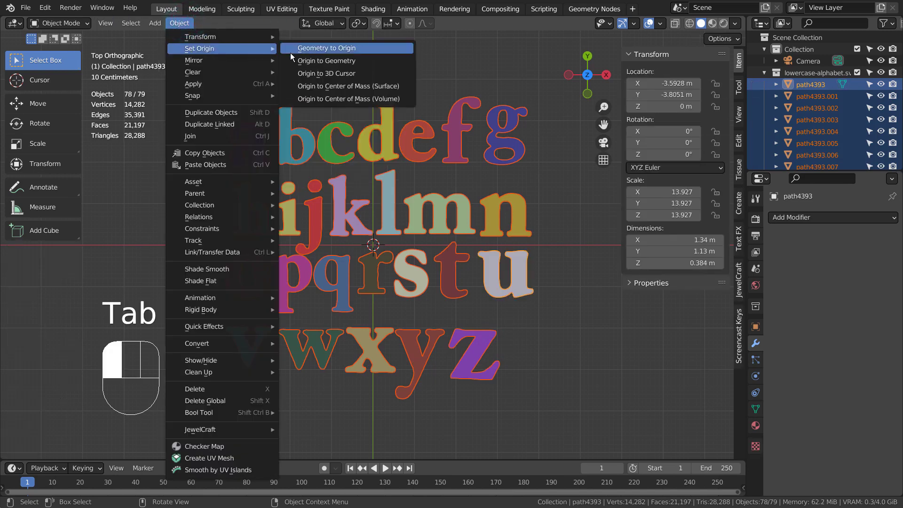
pyautogui.click(296, 61)
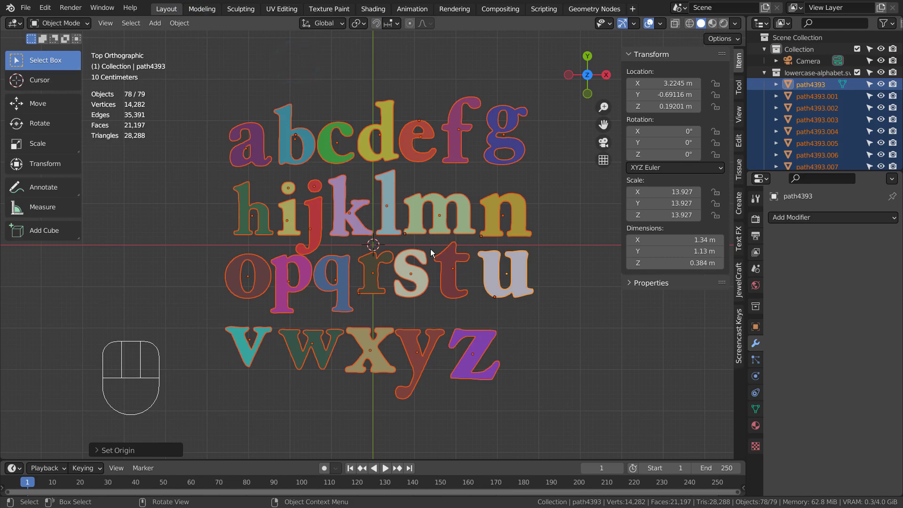
# Move all the letter parts into a new collection named Collection 3
pyautogui.moveTo(483, 324); pyautogui.dragTo(440, 263, button='middle')
pyautogui.press('m')
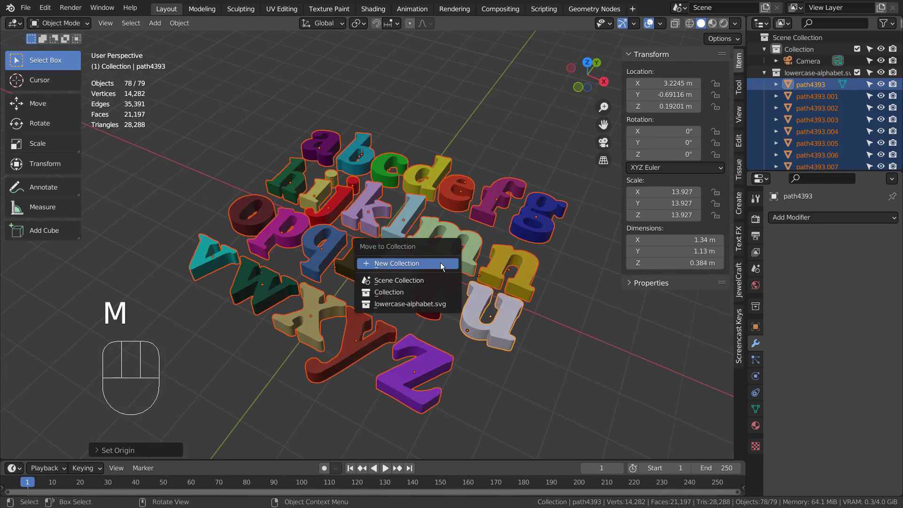
pyautogui.click(440, 262)
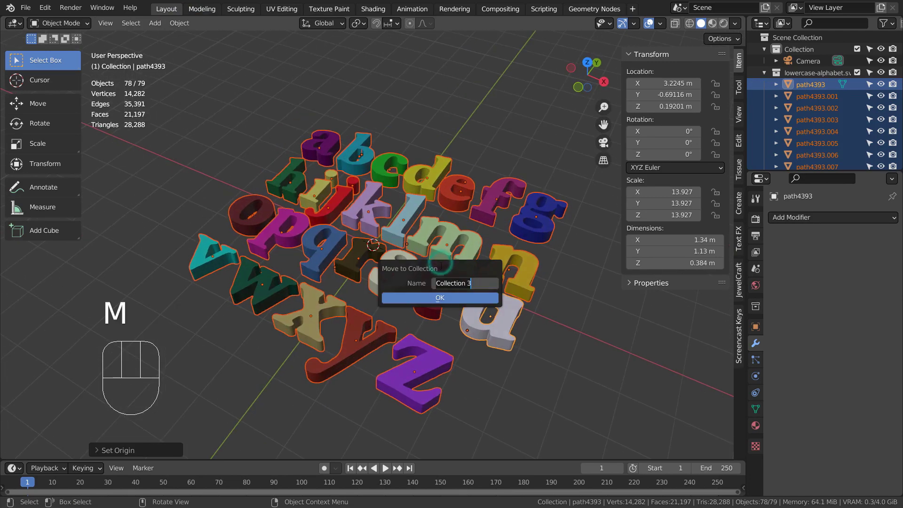
pyautogui.click(434, 298)
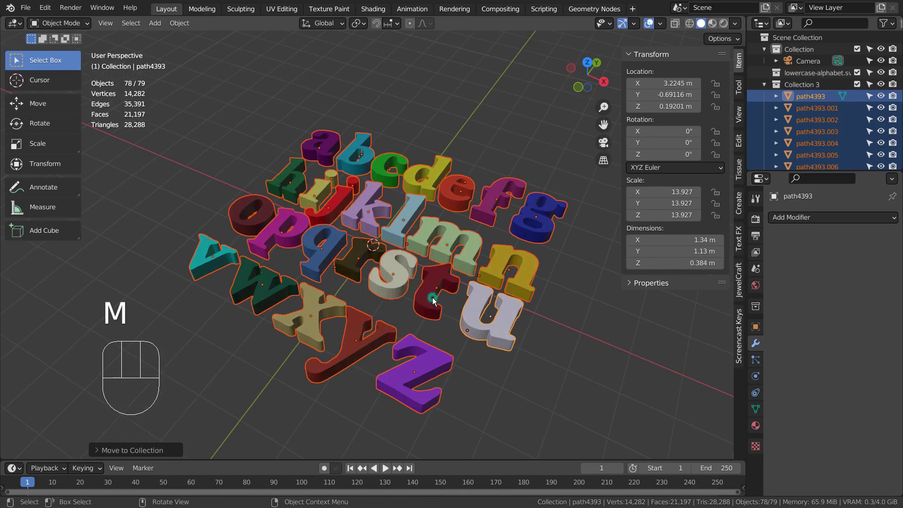
# Delete the now-empty lowercase-alphabet.svg collection
pyautogui.click(786, 74)
pyautogui.press('x')
pyautogui.press('x')
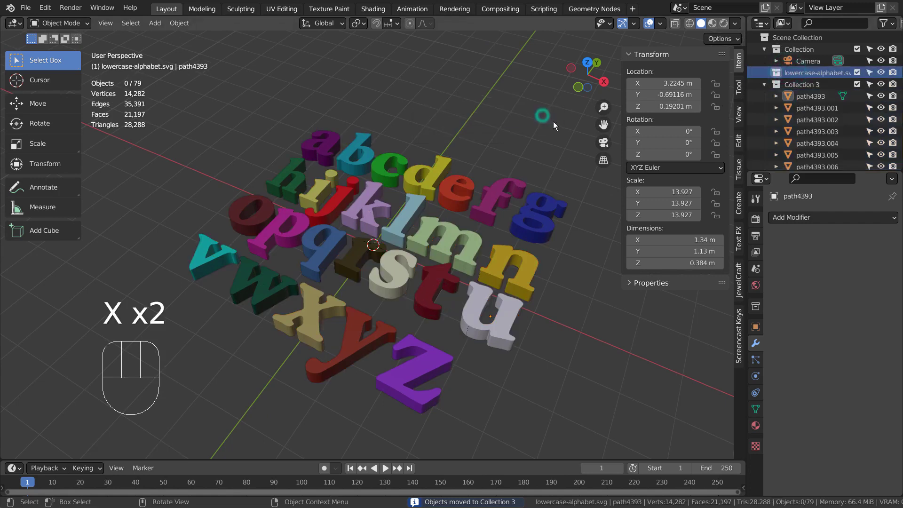
pyautogui.press('x')
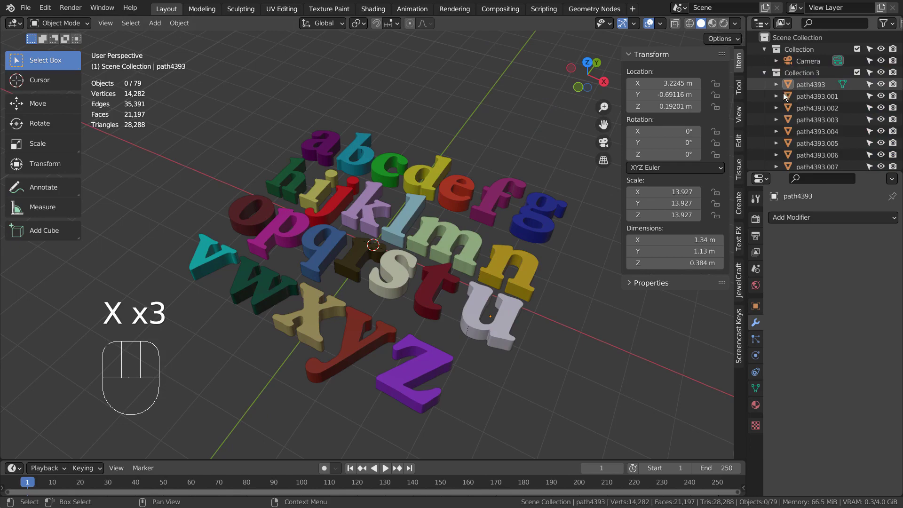
# Box-select all 78 letter parts and switch to front orthographic view
pyautogui.moveTo(566, 242); pyautogui.dragTo(421, 243, button='middle')
pyautogui.click(581, 278)
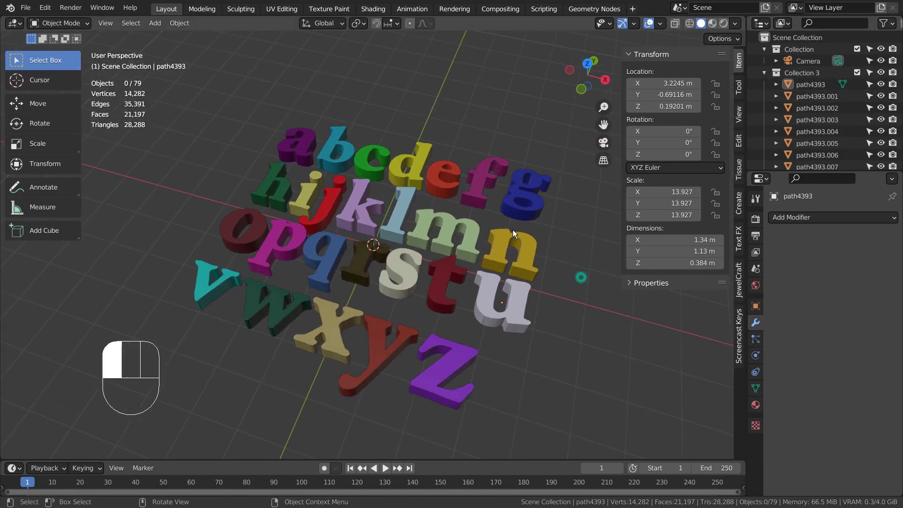
pyautogui.press('b')
pyautogui.moveTo(166, 103); pyautogui.dragTo(584, 421)
pyautogui.moveTo(578, 340); pyautogui.dragTo(591, 251, button='middle')
pyautogui.press('KP_1')
# Lower the selected letters 0.42 m straight down along Z
pyautogui.press('g')
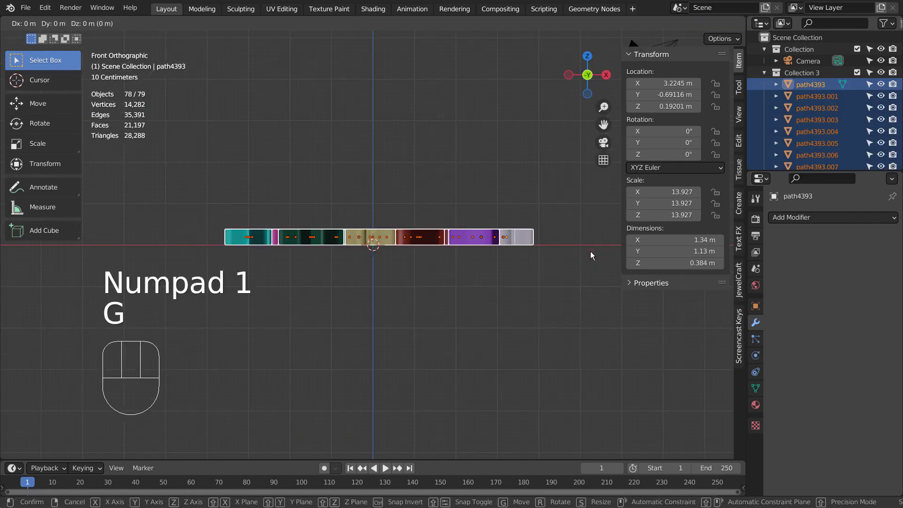
pyautogui.press('z')
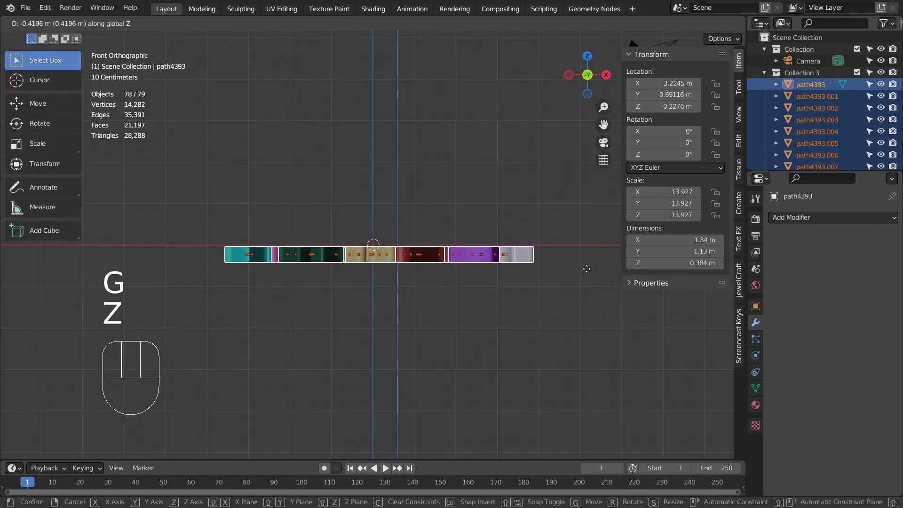
pyautogui.click(587, 269)
# Add a plane mesh and scale it to about 20.9 m across
pyautogui.moveTo(417, 151); pyautogui.dragTo(452, 93, button='middle')
pyautogui.click(453, 93)
pyautogui.hotkey('shift', 'a')
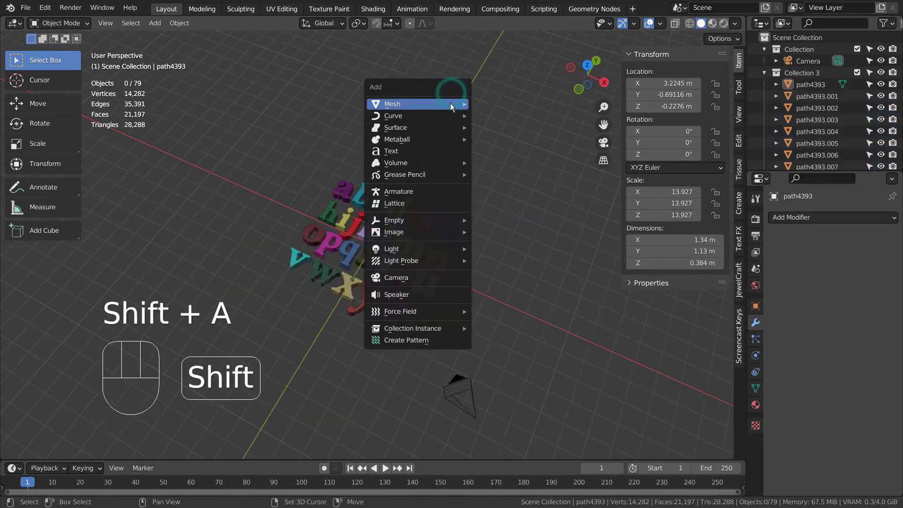
pyautogui.moveTo(451, 103)
pyautogui.click(492, 104)
pyautogui.press('s')
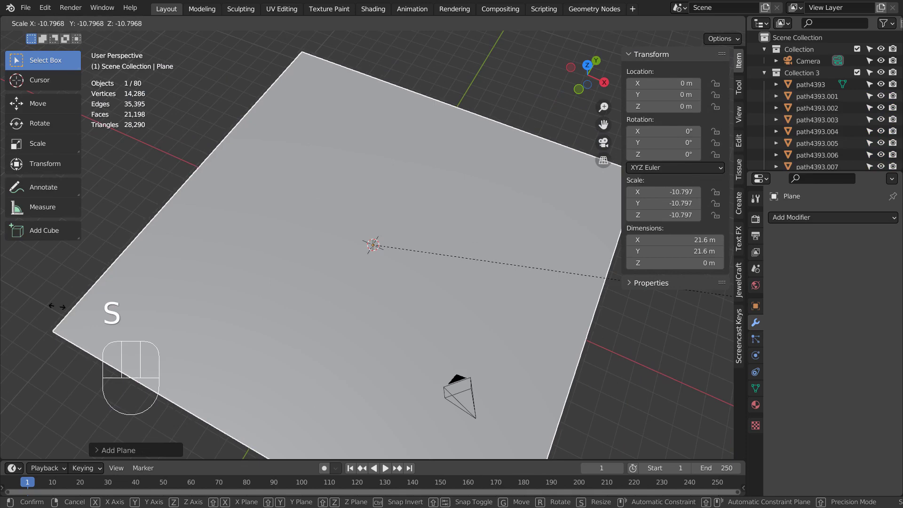
pyautogui.click(46, 306)
pyautogui.moveTo(130, 312); pyautogui.dragTo(521, 321, button='middle')
# Add a Hair particle system to the plane
pyautogui.click(756, 339)
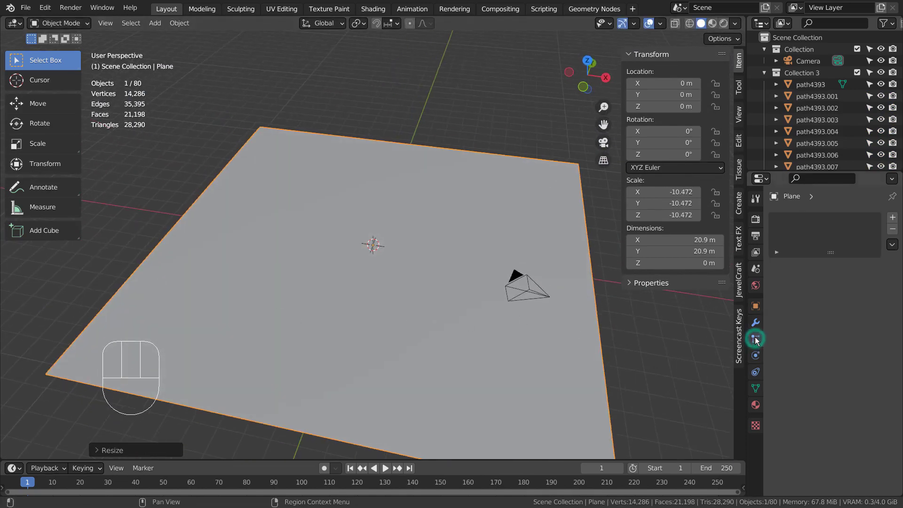
pyautogui.click(893, 220)
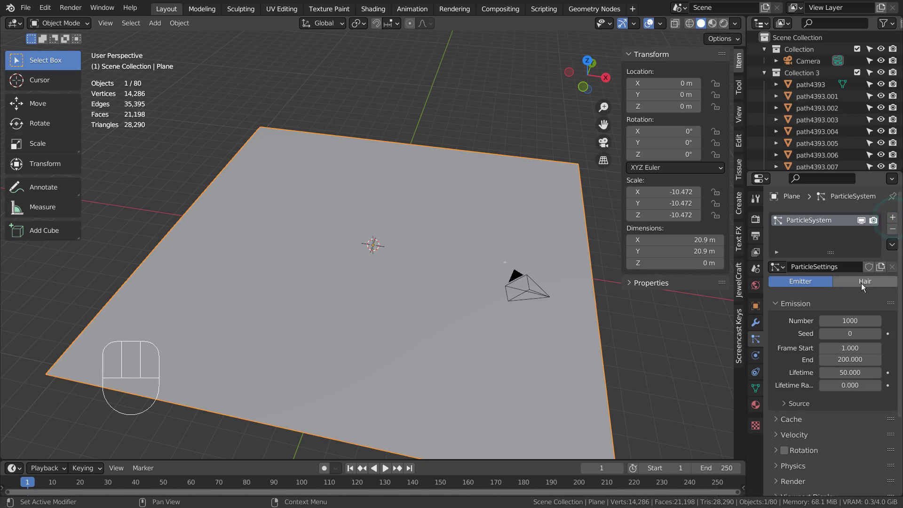
pyautogui.click(862, 282)
pyautogui.scroll(-3, 821, 390)
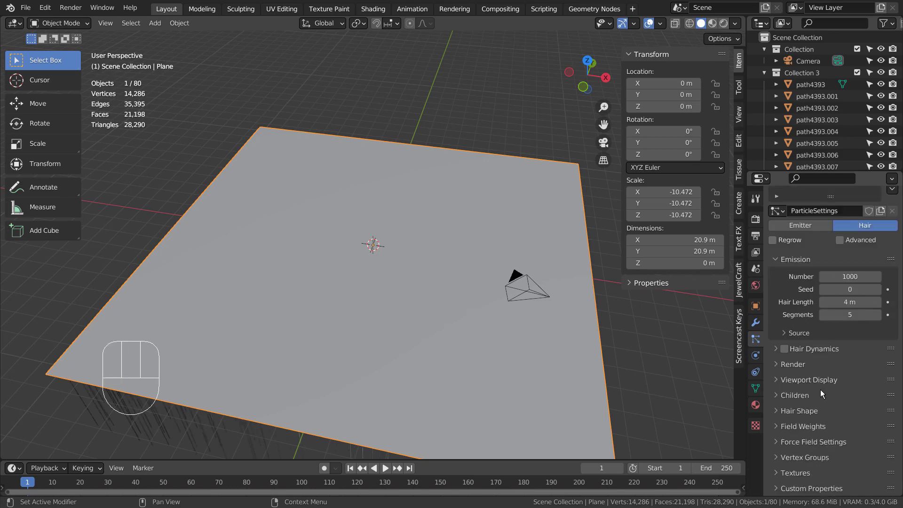
# Set the hair to render as Collection, using Collection 3 as the instance collection
pyautogui.click(774, 365)
pyautogui.click(850, 383)
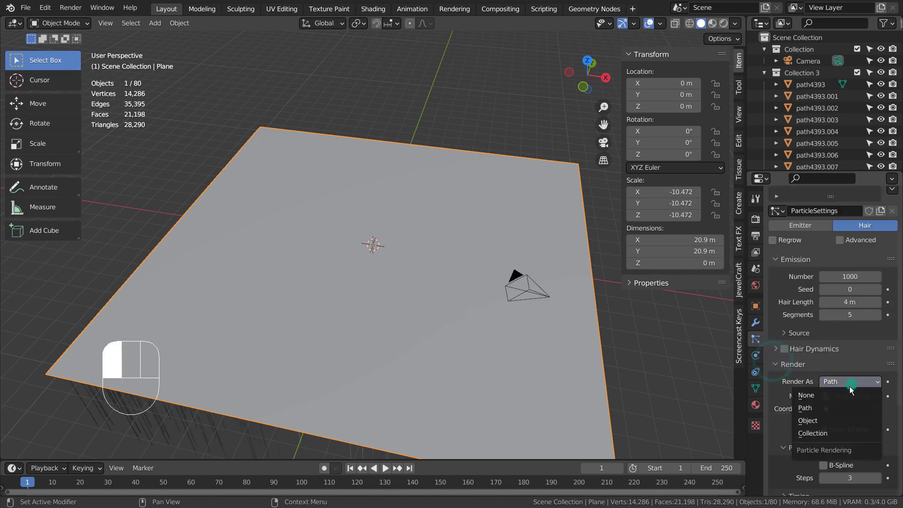
pyautogui.click(829, 419)
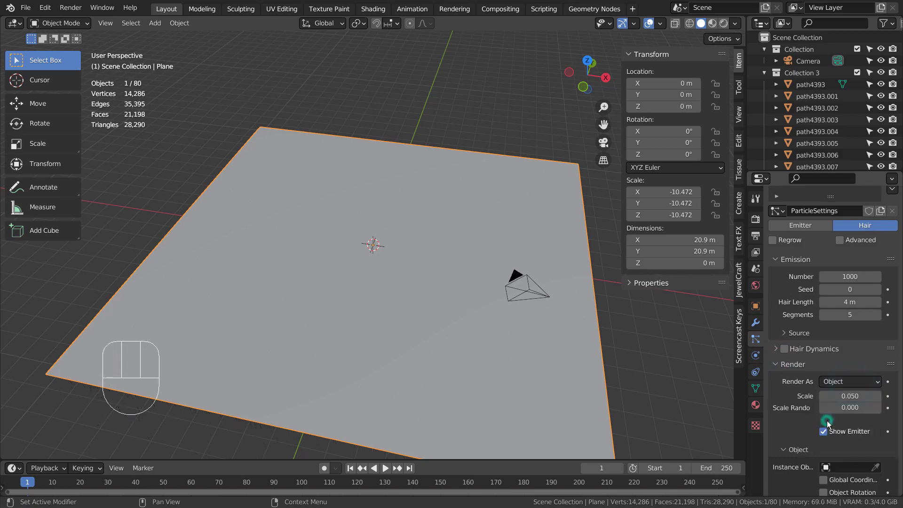
pyautogui.click(825, 467)
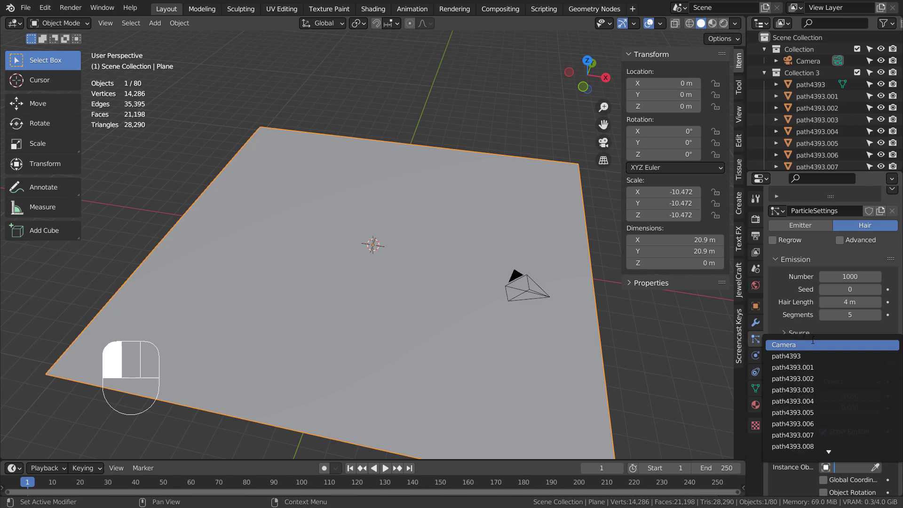
pyautogui.click(788, 299)
pyautogui.scroll(-6, 801, 362)
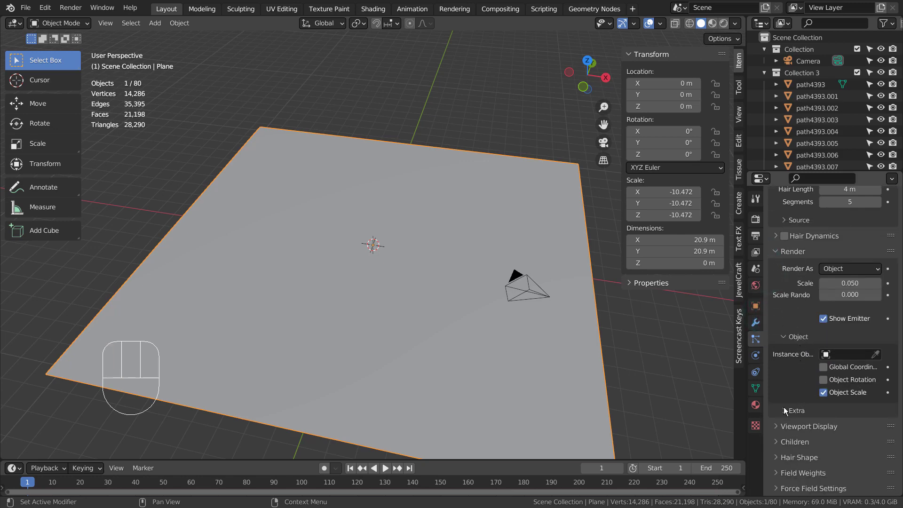
pyautogui.click(851, 264)
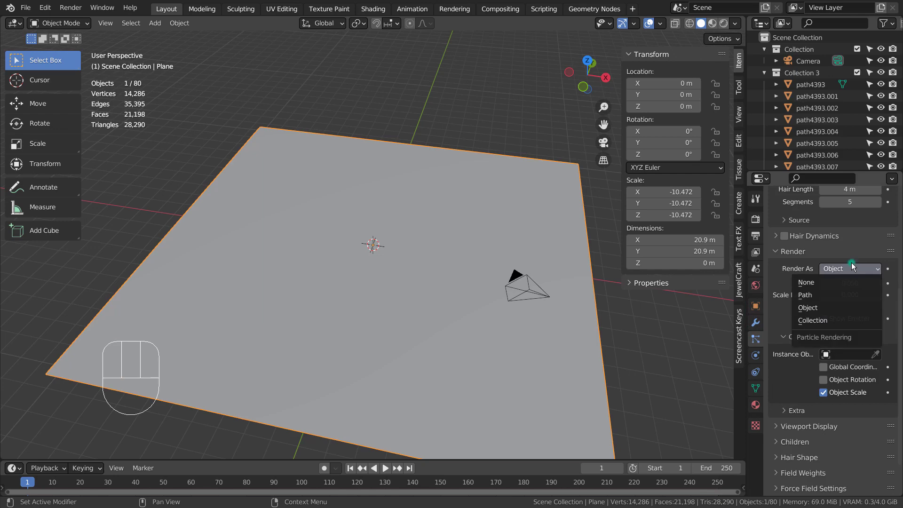
pyautogui.click(819, 321)
pyautogui.click(827, 353)
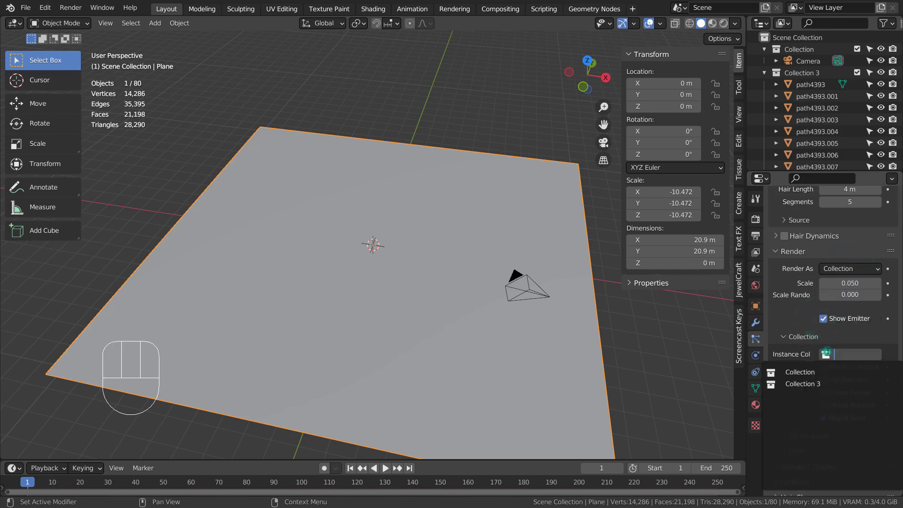
pyautogui.click(819, 382)
# In Edit Mode, set the pivot point to Individual Origins and trial a free rotation, then undo it
pyautogui.scroll(10, 537, 323)
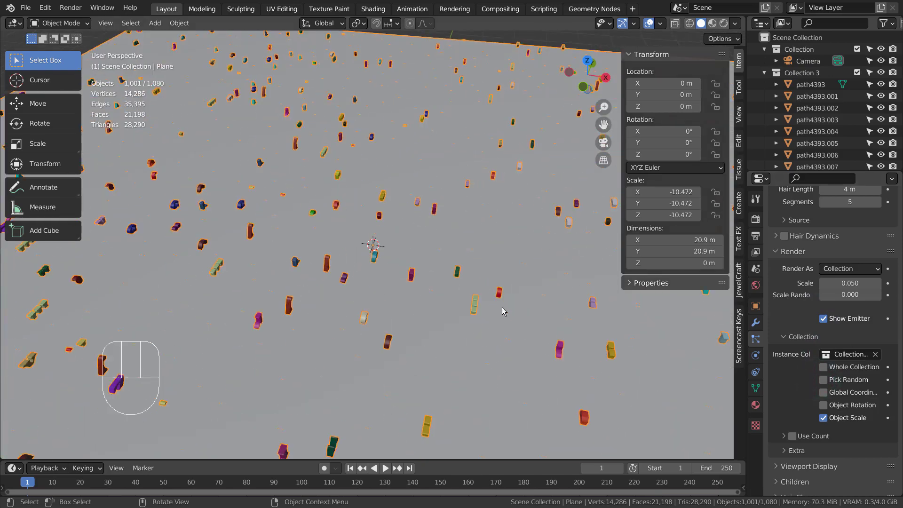
pyautogui.moveTo(537, 318); pyautogui.dragTo(471, 277, button='middle')
pyautogui.press('Tab')
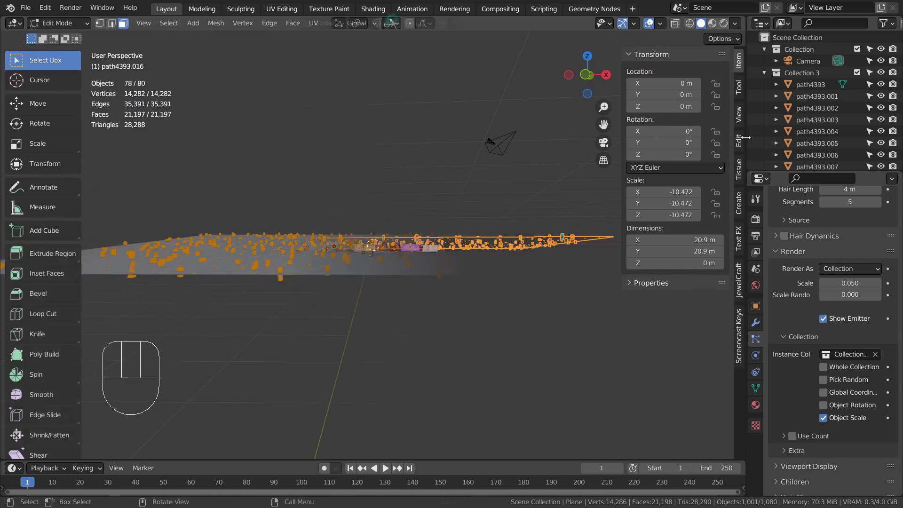
pyautogui.click(390, 23)
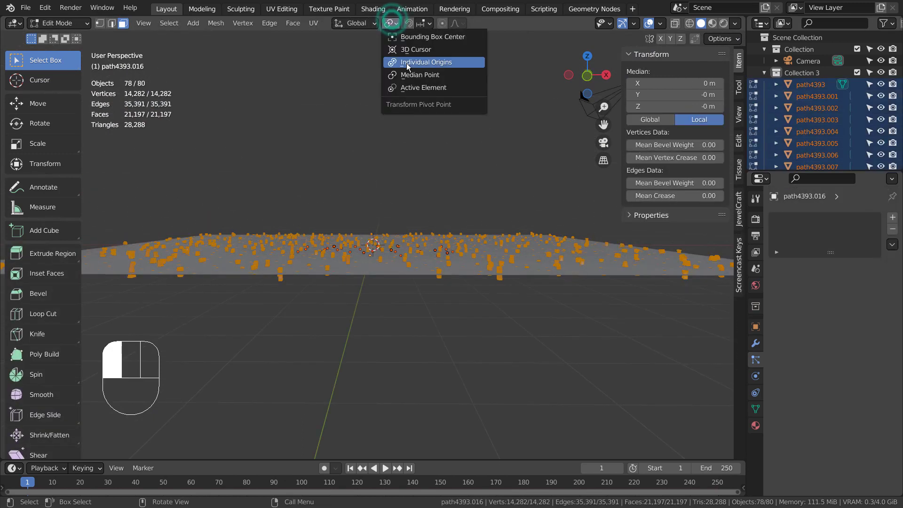
pyautogui.click(406, 63)
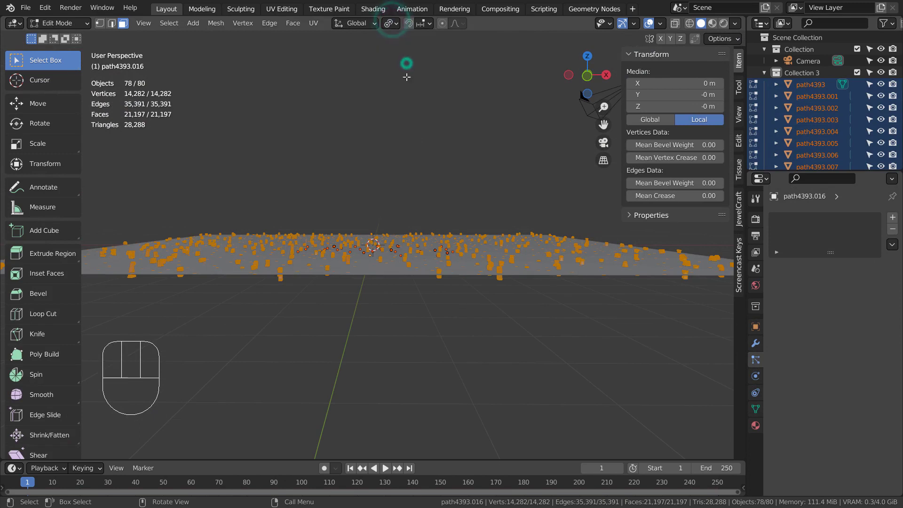
pyautogui.press('r')
pyautogui.press('r')
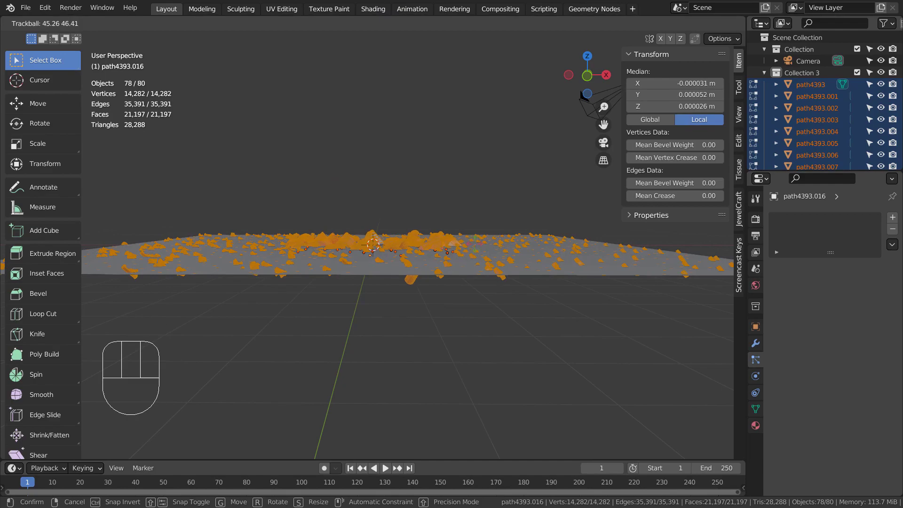
pyautogui.click(475, 234)
pyautogui.moveTo(468, 196); pyautogui.dragTo(493, 242, button='middle')
pyautogui.scroll(-5, 475, 207)
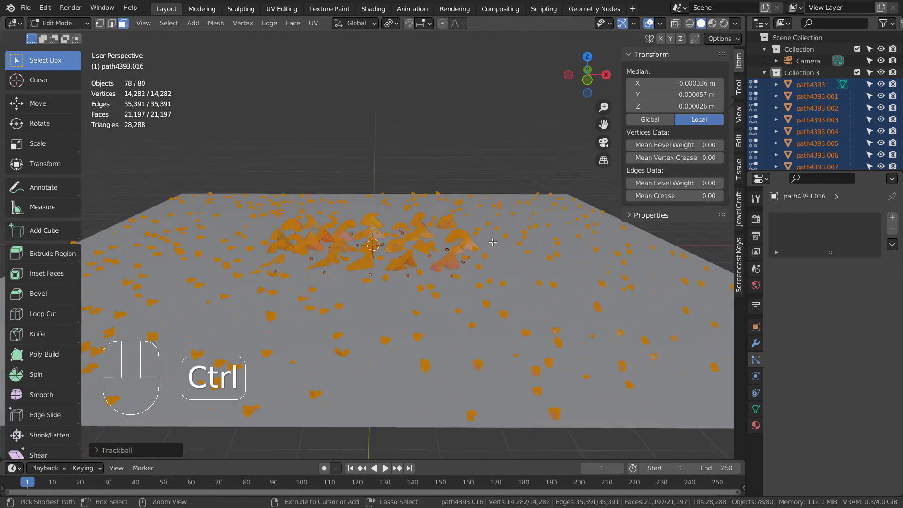
pyautogui.hotkey('ctrl', 'z')
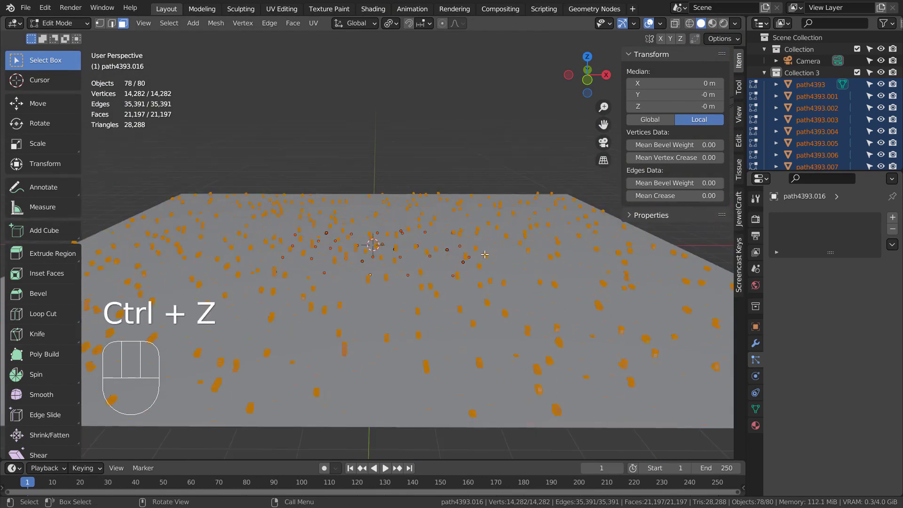
# Rotate every letter 90° around its own origin and return to Object Mode
pyautogui.press('r')
pyautogui.press('r')
pyautogui.press('9')
pyautogui.press('0')
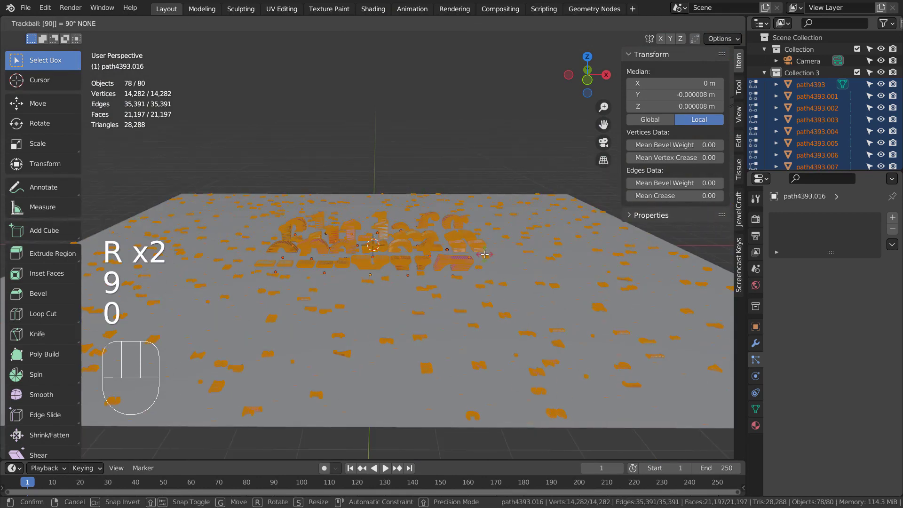
pyautogui.press('Return')
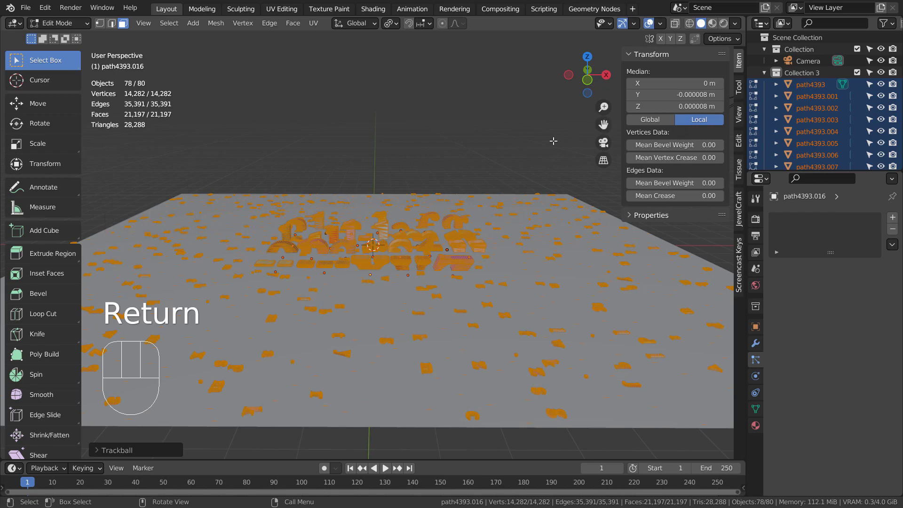
pyautogui.press('Tab')
# Move the letters vertically along the Z axis to a new height
pyautogui.press('g')
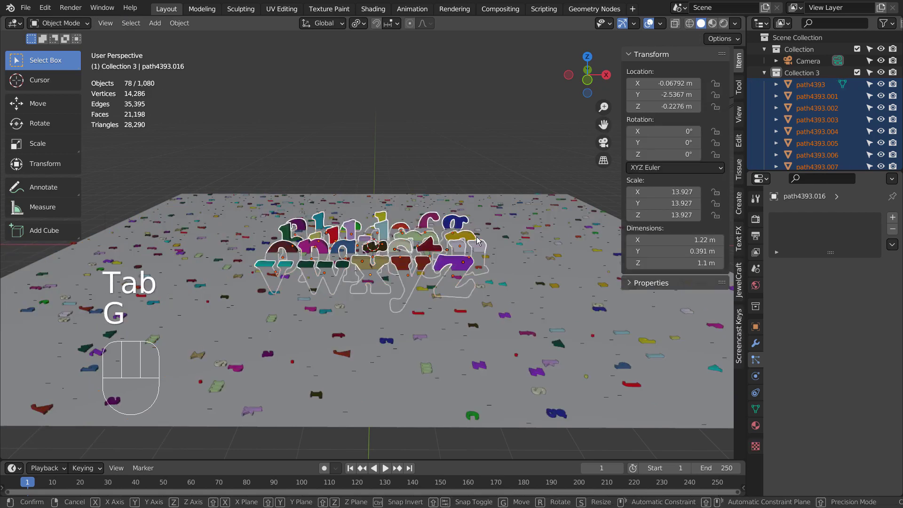
pyautogui.press('z')
pyautogui.click(480, 286)
# Set the transform pivot point to Median Point
pyautogui.moveTo(479, 286); pyautogui.dragTo(635, 264, button='middle')
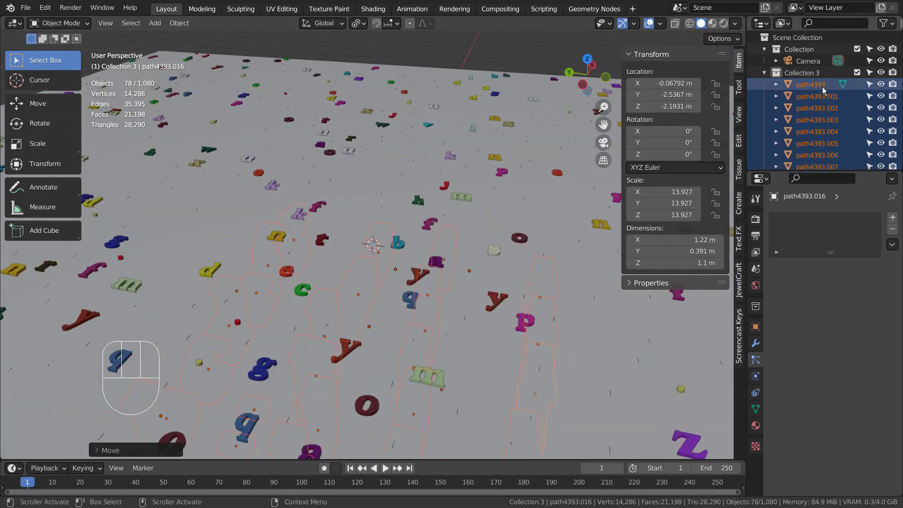
pyautogui.click(356, 23)
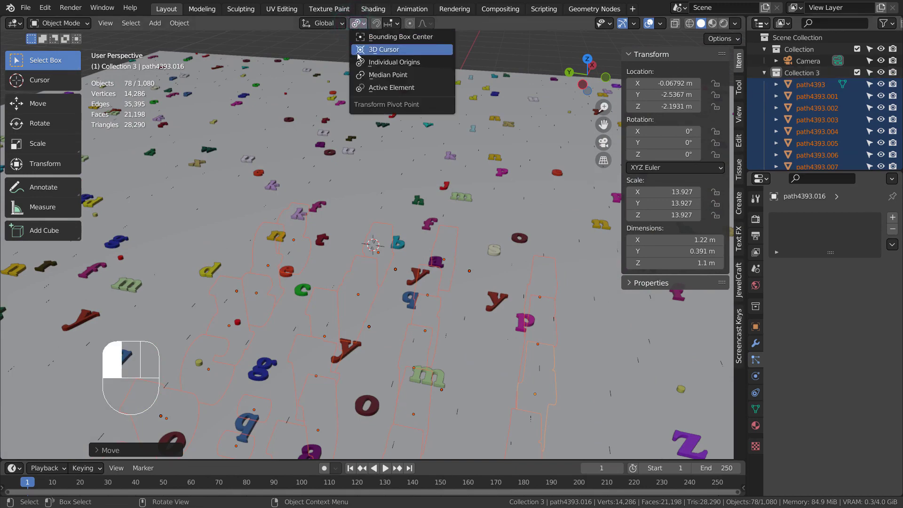
pyautogui.click(357, 75)
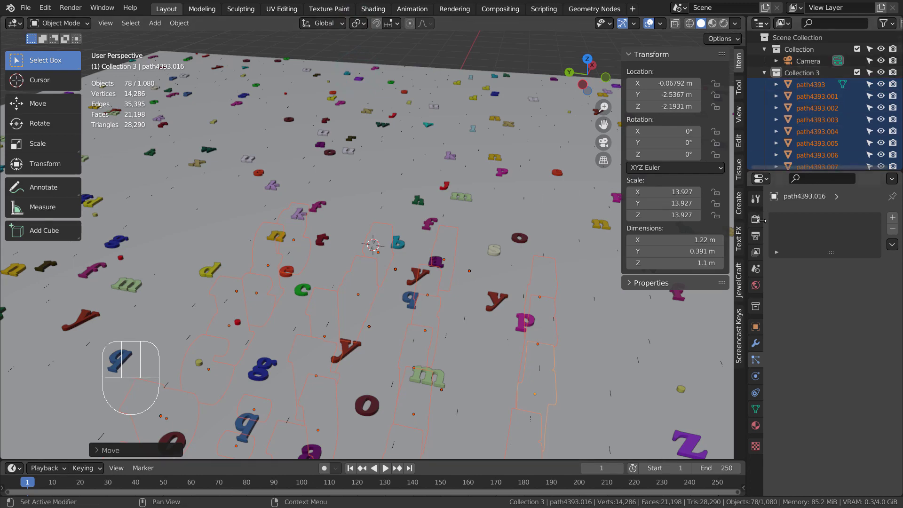
# Select the ground plane and raise the particle render scale to 0.097
pyautogui.click(548, 395)
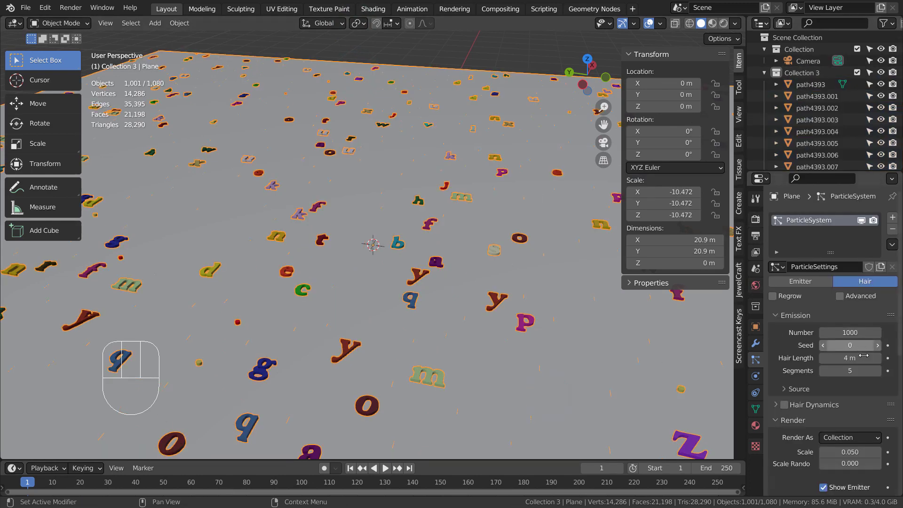
pyautogui.scroll(-5, 858, 375)
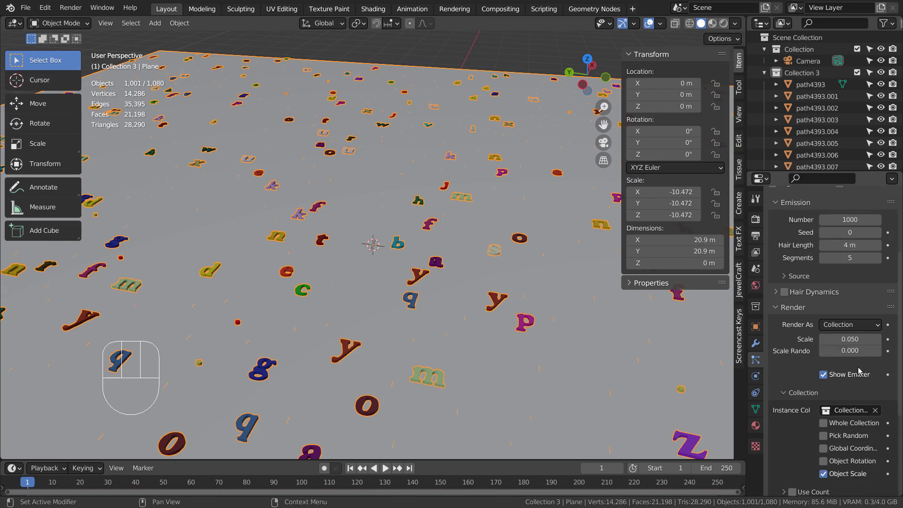
pyautogui.keyDown('shift'); pyautogui.moveTo(851, 339); pyautogui.dragTo(852, 339); pyautogui.keyUp('shift')
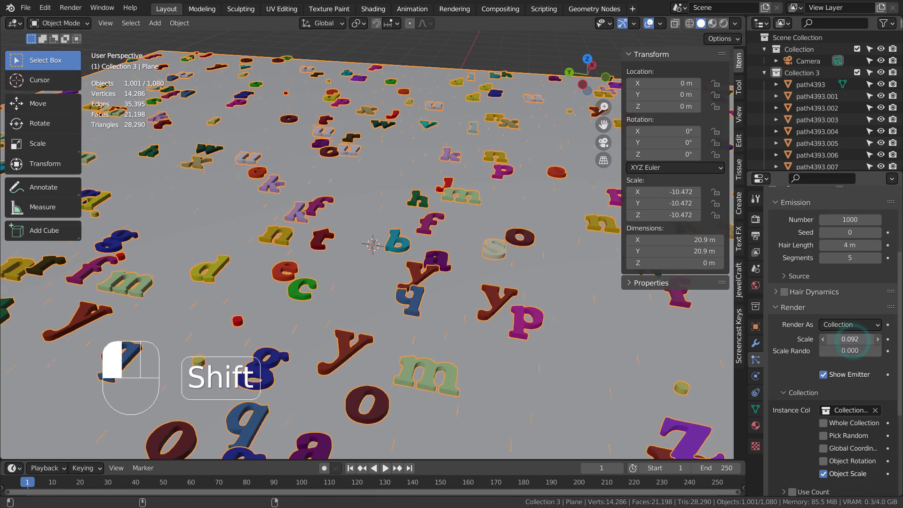
pyautogui.keyDown('shift'); pyautogui.moveTo(850, 339); pyautogui.dragTo(854, 339); pyautogui.keyUp('shift')
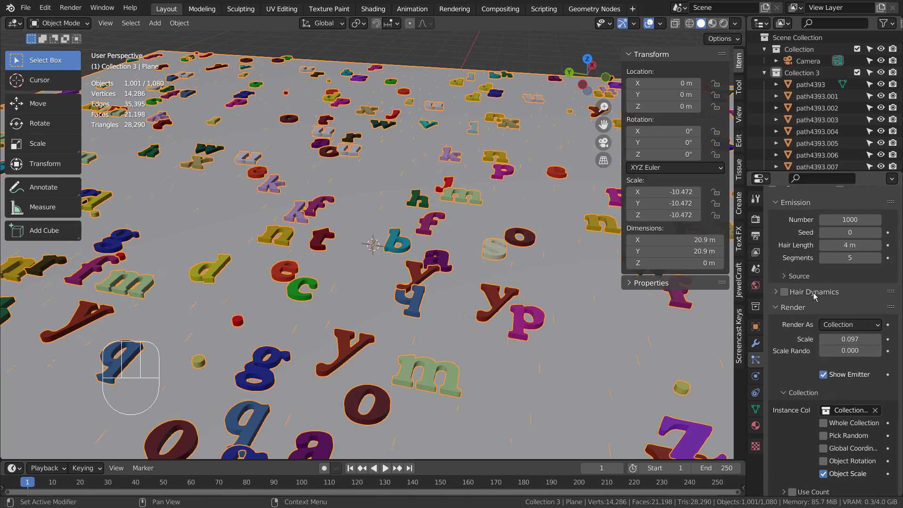
# Enable advanced particle rotation with Normal orientation, phase 0.582 and phase randomness 2.0
pyautogui.scroll(5, 816, 278)
pyautogui.click(839, 278)
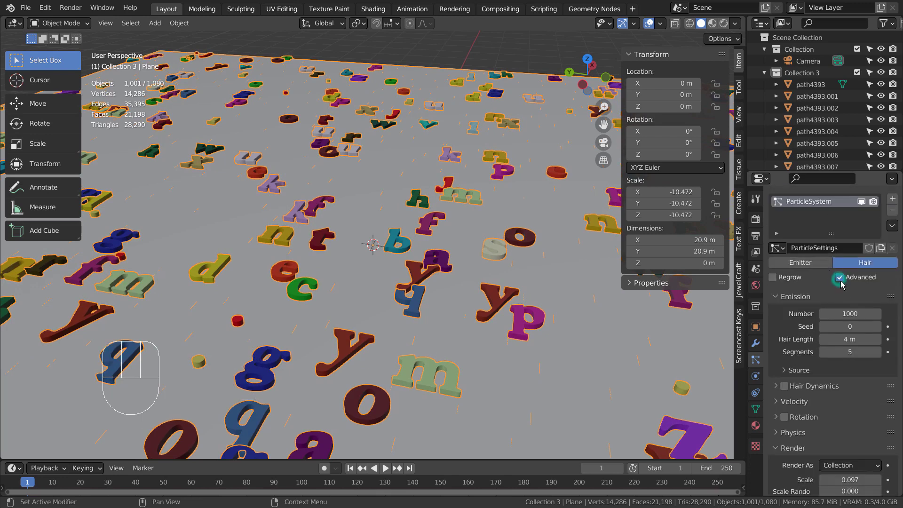
pyautogui.scroll(-6, 832, 301)
pyautogui.click(783, 305)
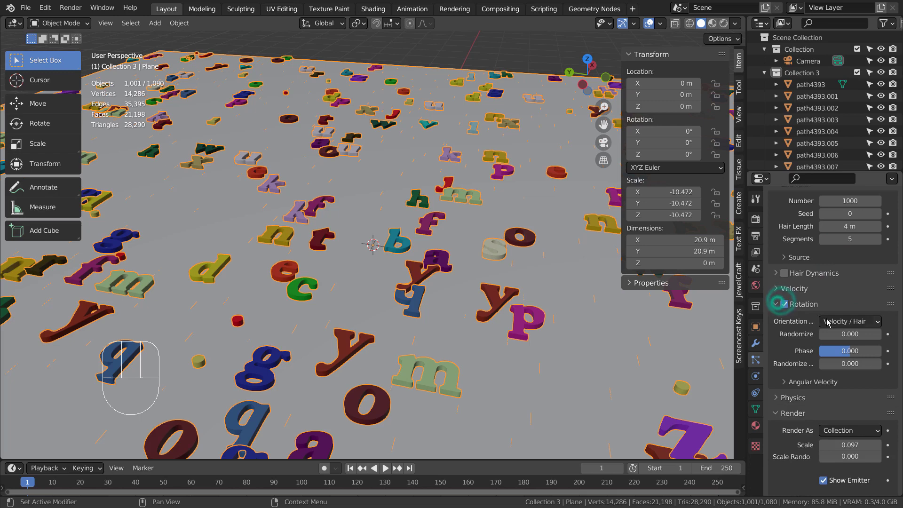
pyautogui.click(852, 324)
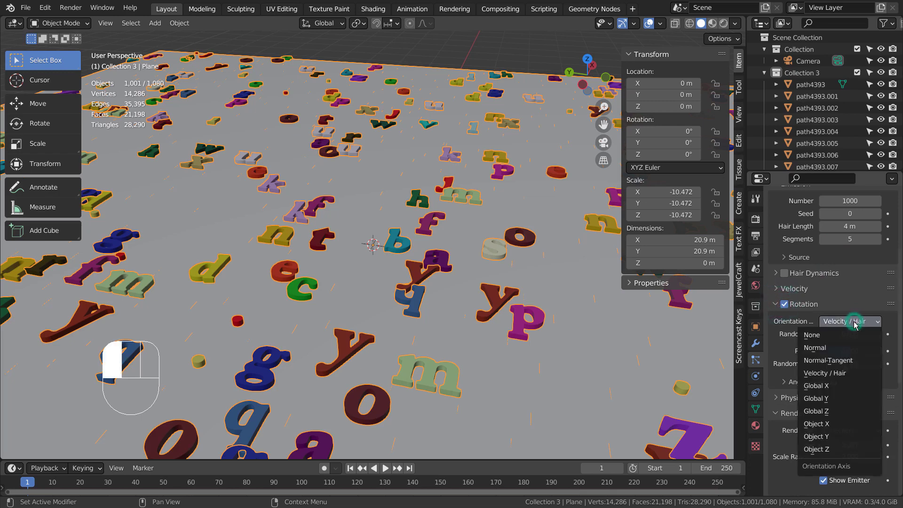
pyautogui.click(840, 350)
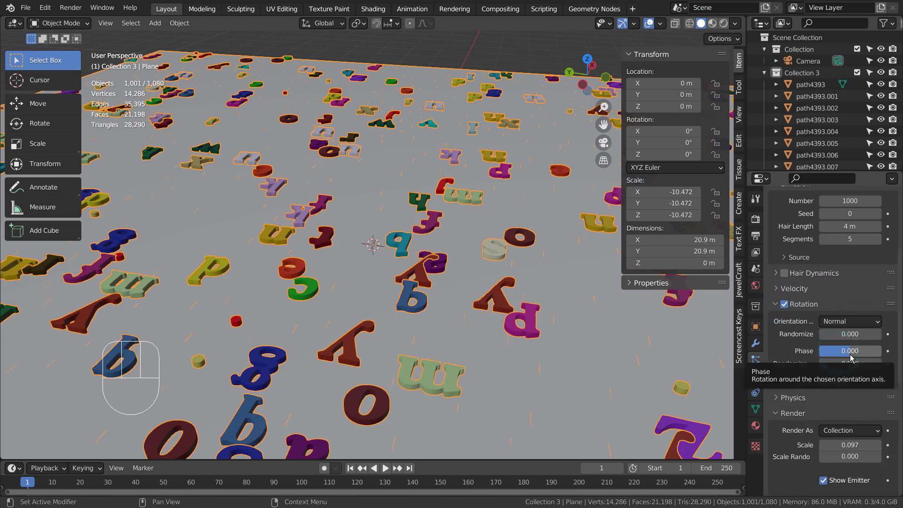
pyautogui.moveTo(846, 356); pyautogui.dragTo(880, 371)
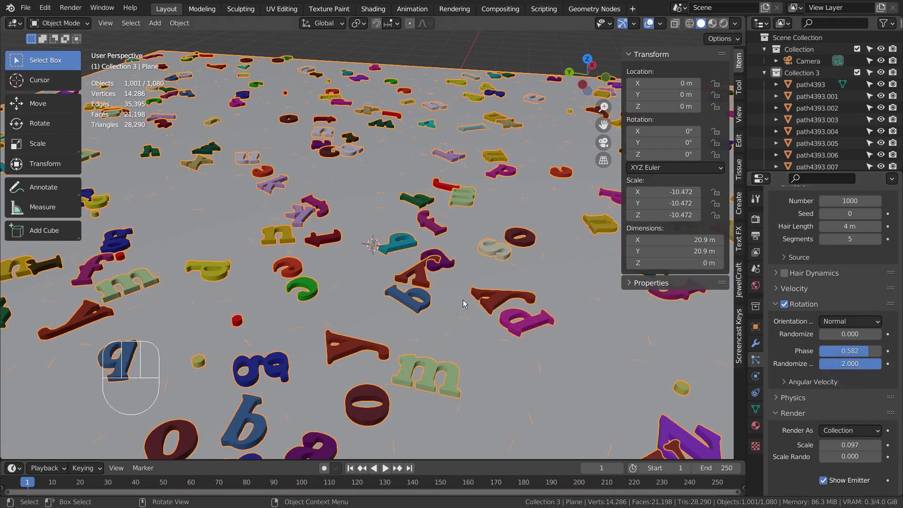
# Set the particle count to 3000, then raise it to 5000
pyautogui.scroll(-3, 469, 297)
pyautogui.moveTo(469, 296); pyautogui.dragTo(496, 284, button='middle')
pyautogui.scroll(-6, 498, 270)
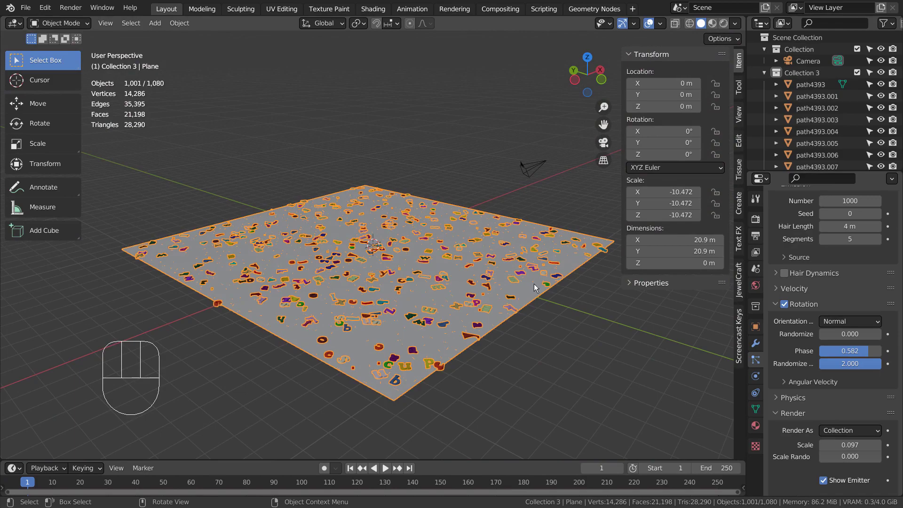
pyautogui.click(859, 202)
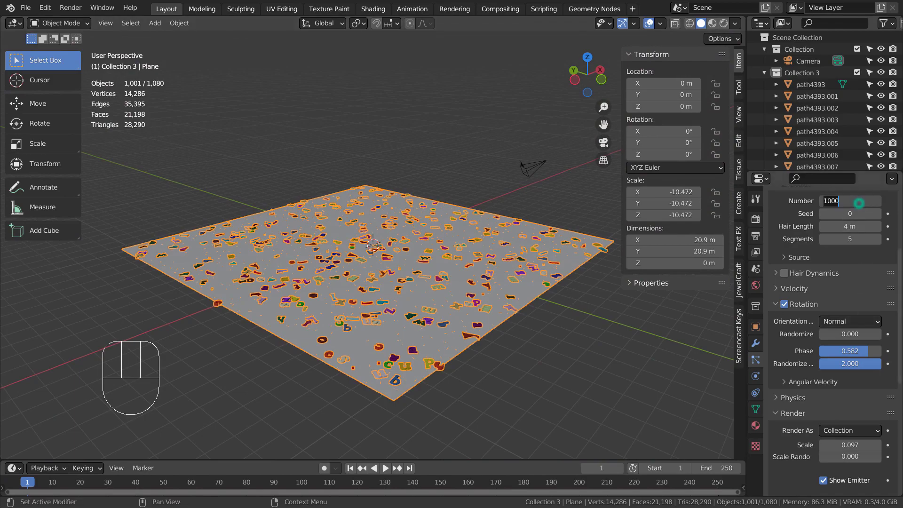
pyautogui.write('3000')
pyautogui.press('Return')
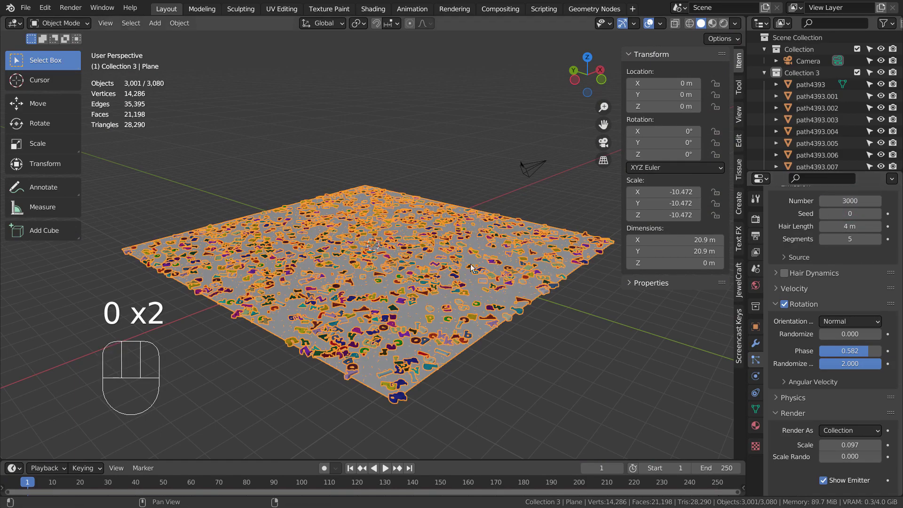
pyautogui.moveTo(414, 278); pyautogui.dragTo(483, 289, button='middle')
pyautogui.scroll(6, 444, 312)
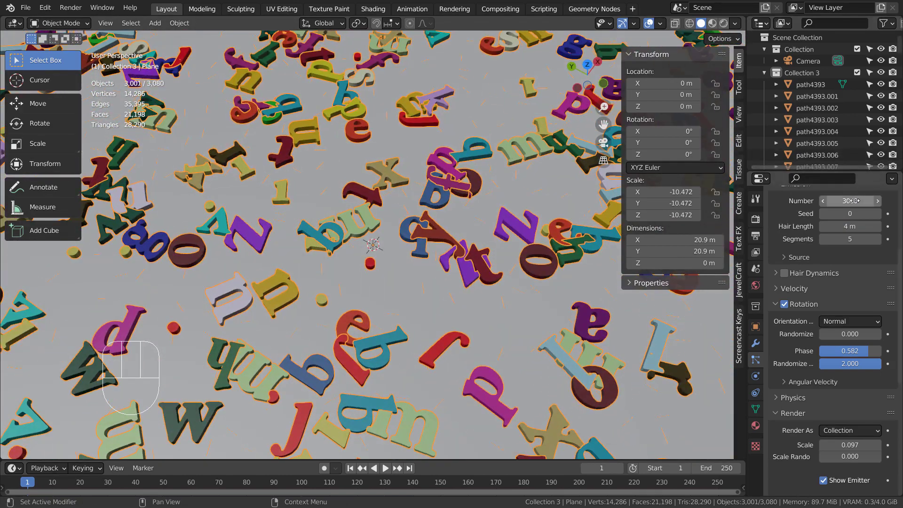
pyautogui.click(854, 201)
pyautogui.write('5000')
pyautogui.press('Return')
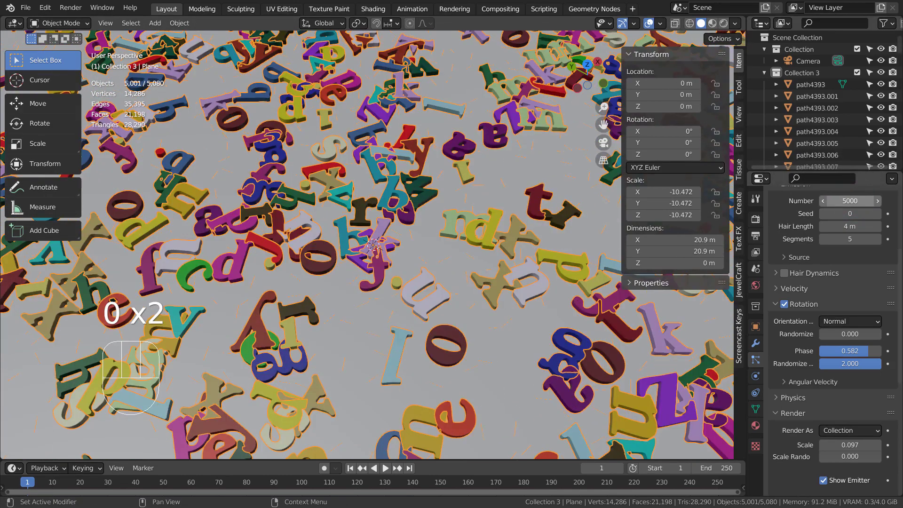
# Change the particle random seed to 11 to redistribute the letters
pyautogui.click(850, 212)
pyautogui.write('1')
pyautogui.press('Return')
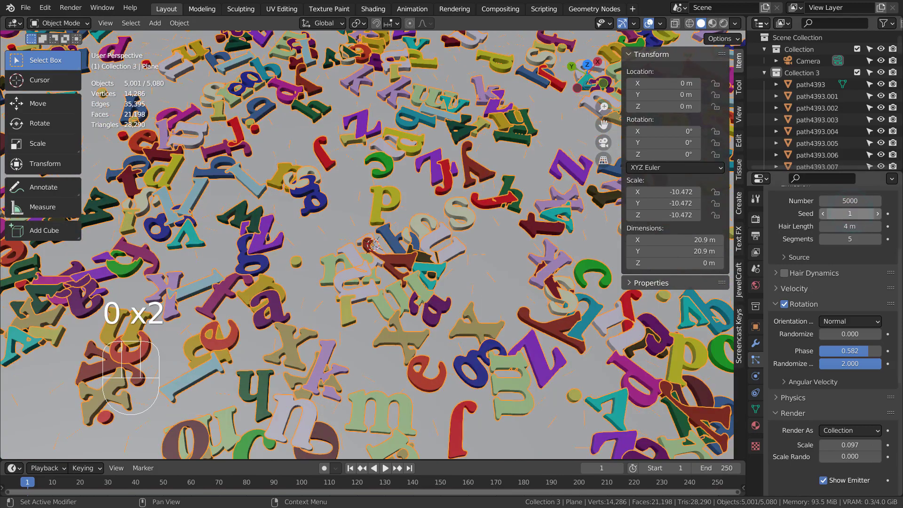
pyautogui.click(850, 213)
pyautogui.write('1')
pyautogui.press('Return')
pyautogui.scroll(-10, 383, 209)
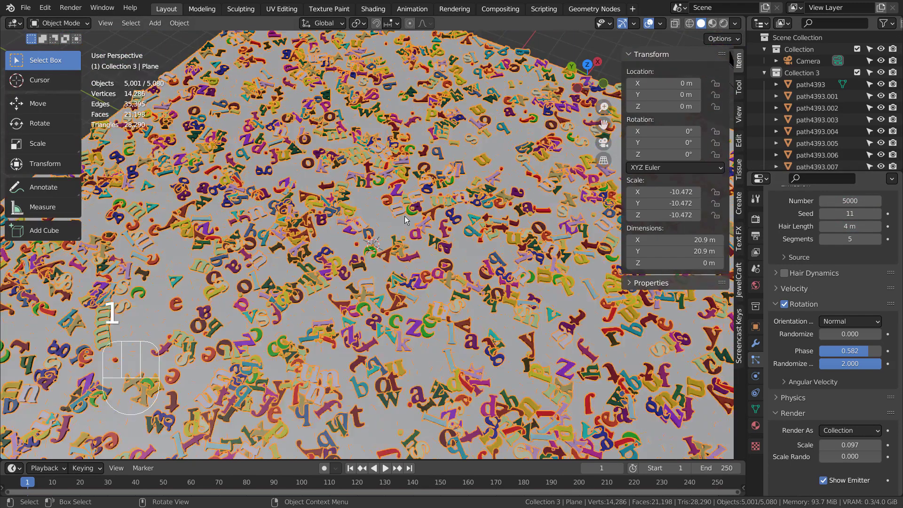
pyautogui.moveTo(376, 242); pyautogui.dragTo(508, 313, button='middle')
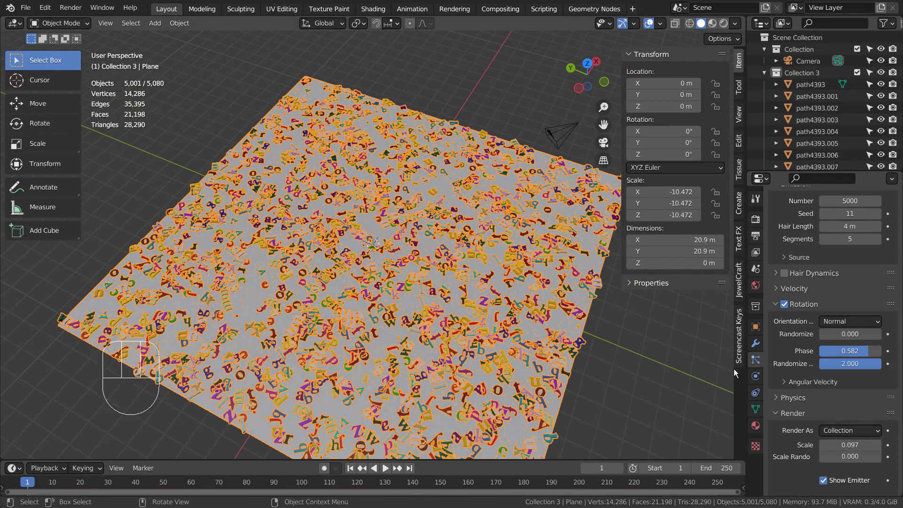
pyautogui.click(756, 343)
# Convert the particle letters into real objects with Make Instances Real
pyautogui.click(821, 269)
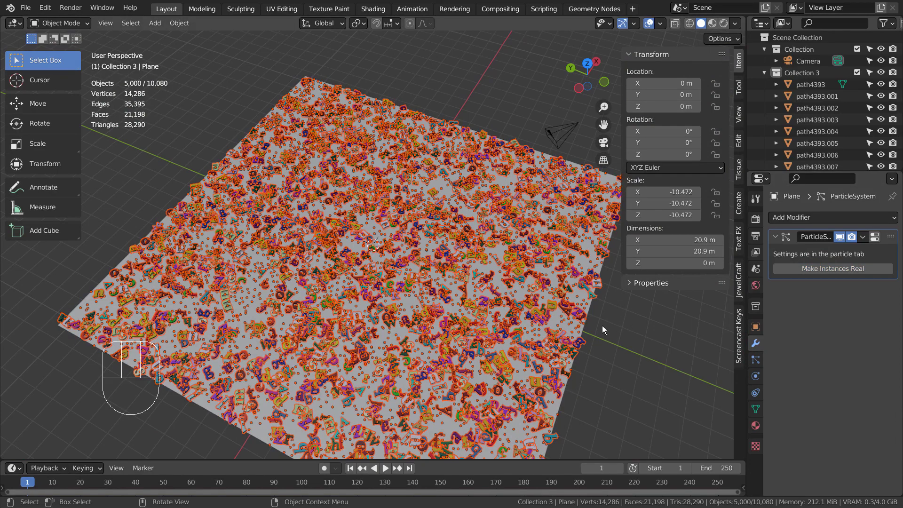
pyautogui.moveTo(602, 325); pyautogui.dragTo(584, 291, button='middle')
pyautogui.scroll(-3, 800, 105)
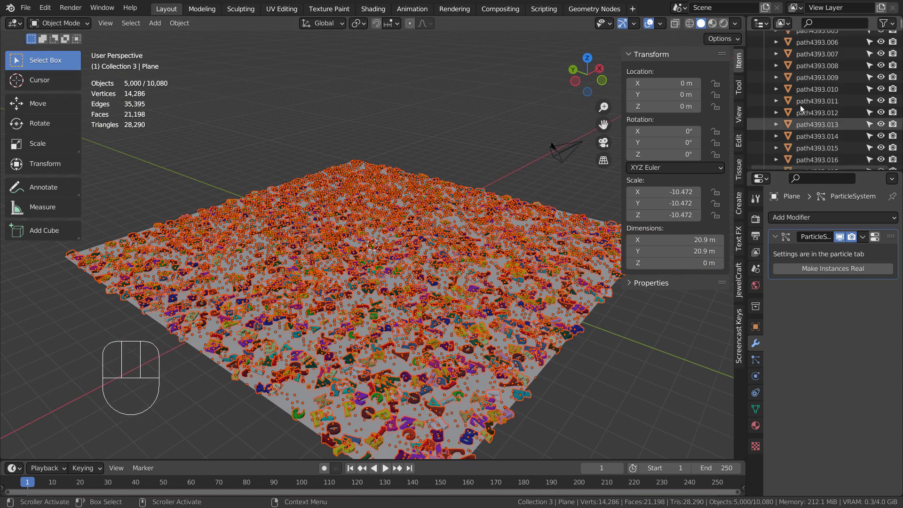
pyautogui.scroll(5, 792, 112)
# Move the new letter objects into a new collection, Collection 3.001
pyautogui.click(765, 74)
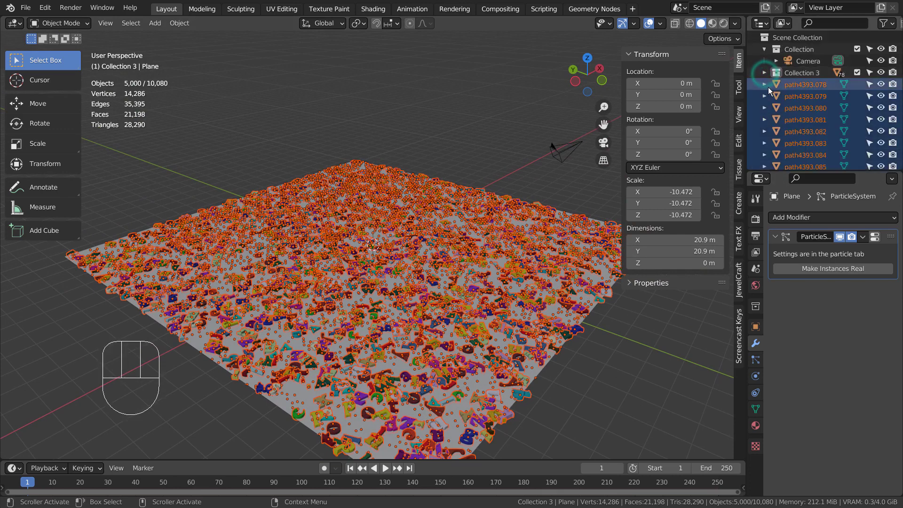
pyautogui.press('m')
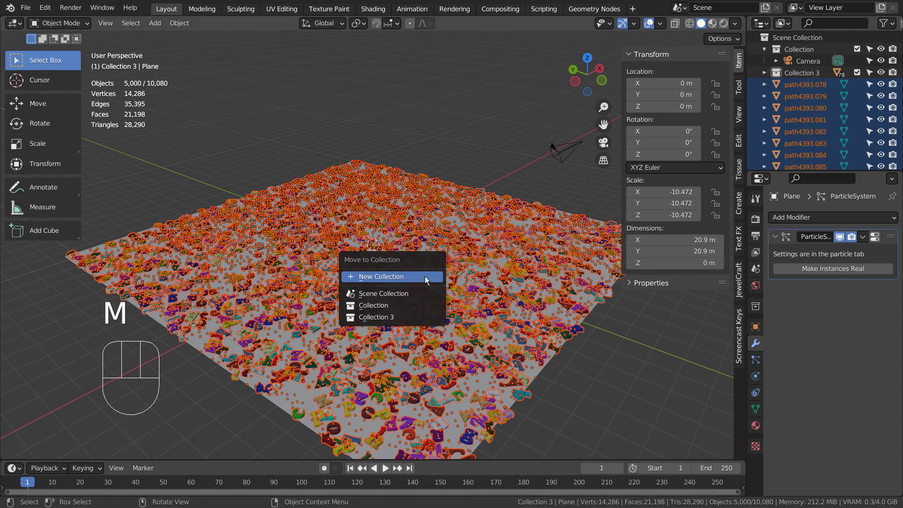
pyautogui.click(426, 280)
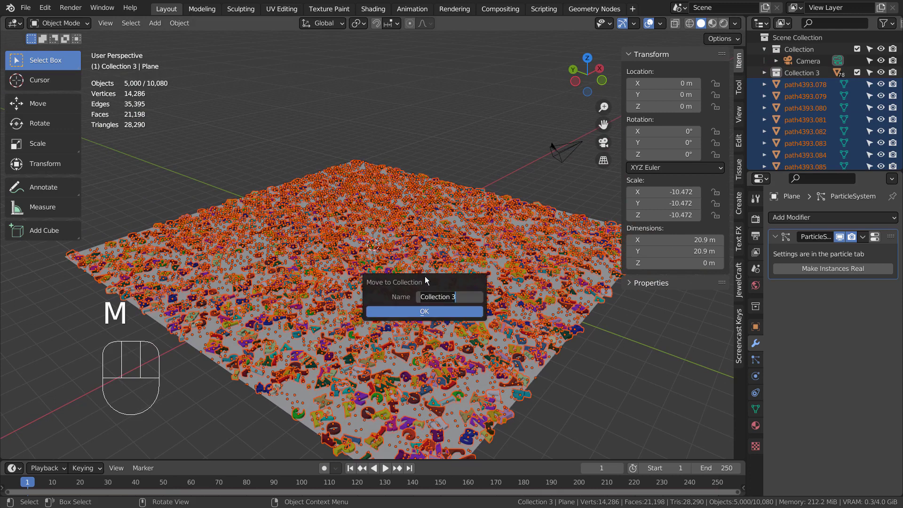
pyautogui.click(467, 309)
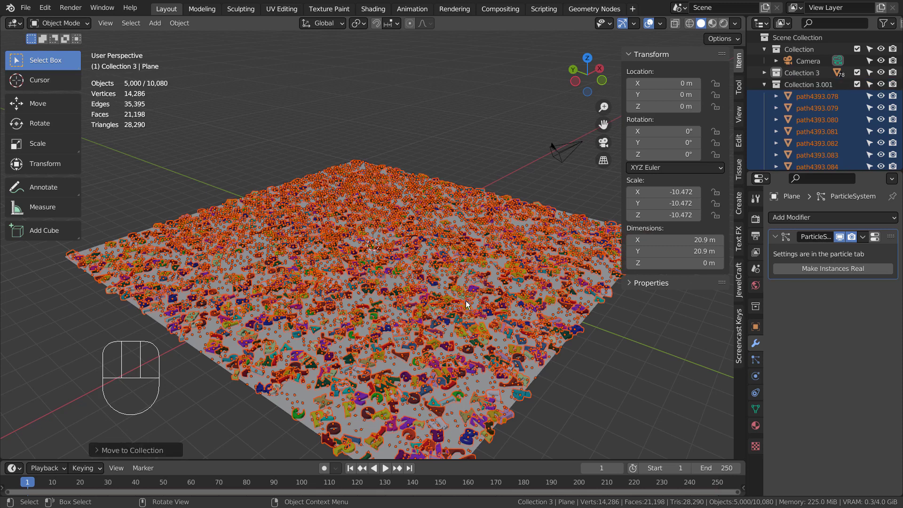
pyautogui.click(465, 303)
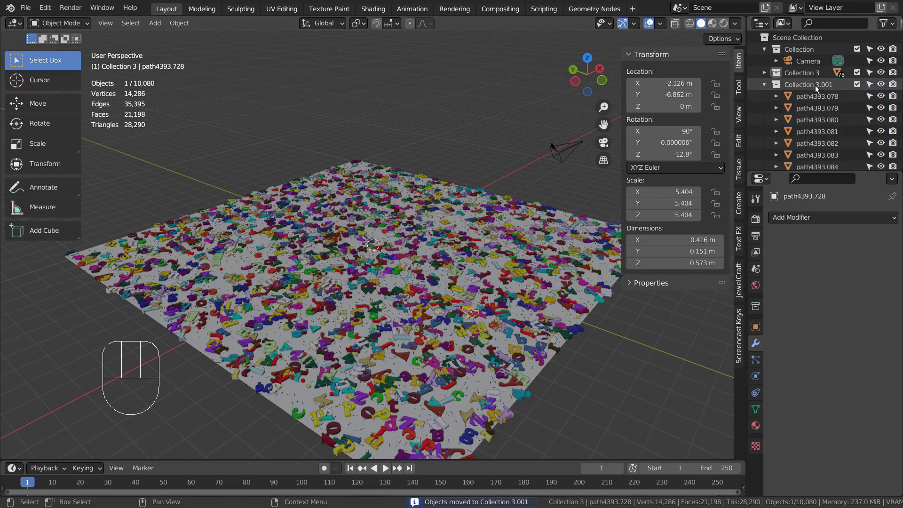
# Exclude the original Collection 3 from the view layer
pyautogui.click(765, 85)
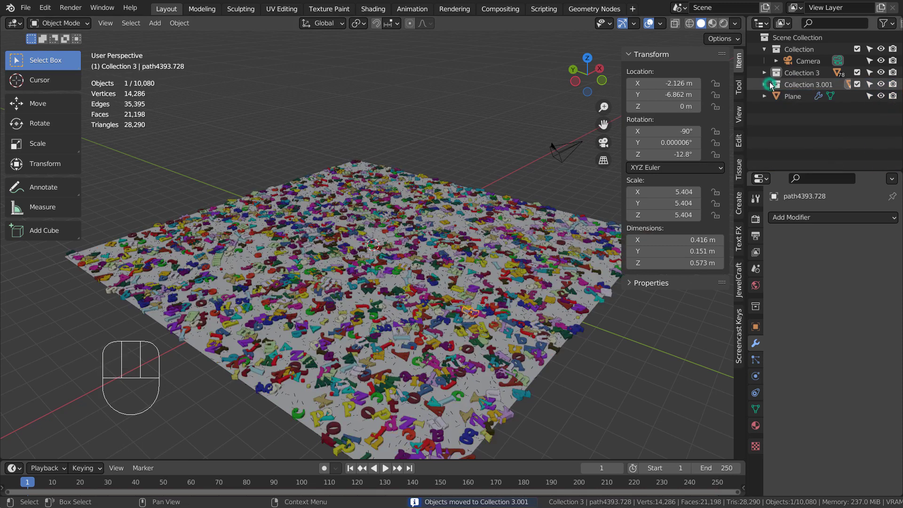
pyautogui.click(779, 72)
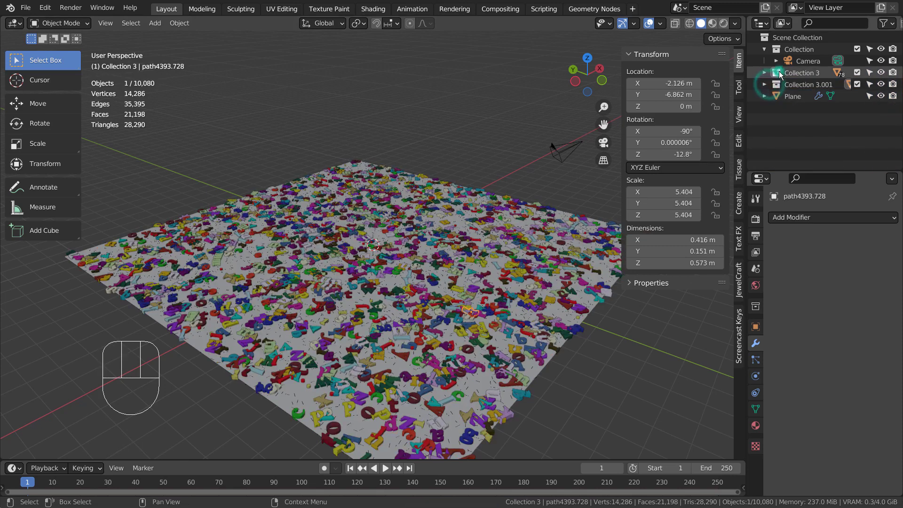
pyautogui.click(857, 72)
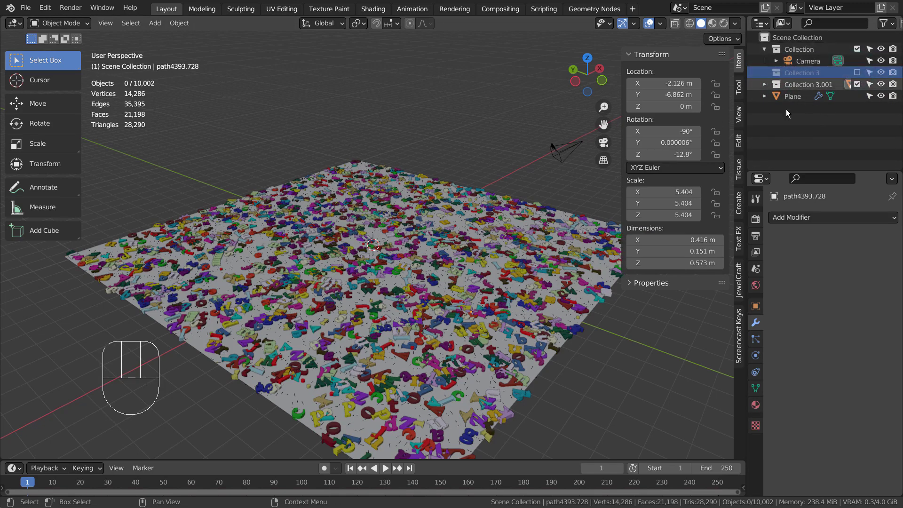
# Delete the ground plane along with its particle system
pyautogui.click(792, 97)
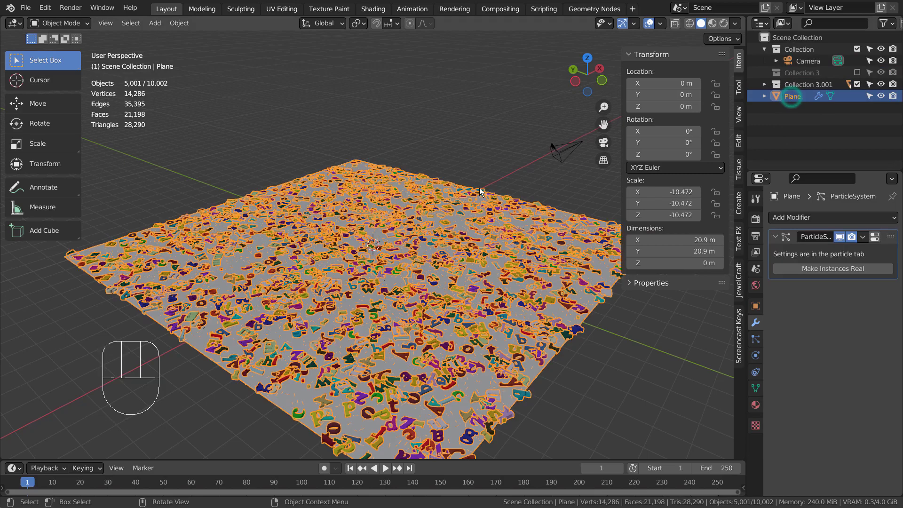
pyautogui.press('x')
pyautogui.click(479, 185)
# Make the camera unselectable in the Outliner
pyautogui.moveTo(426, 319)
pyautogui.mouseDown(button='middle')
pyautogui.moveTo(431, 337)
pyautogui.moveTo(490, 340)
pyautogui.moveTo(582, 273)
pyautogui.moveTo(442, 324)
pyautogui.mouseUp(button='middle')
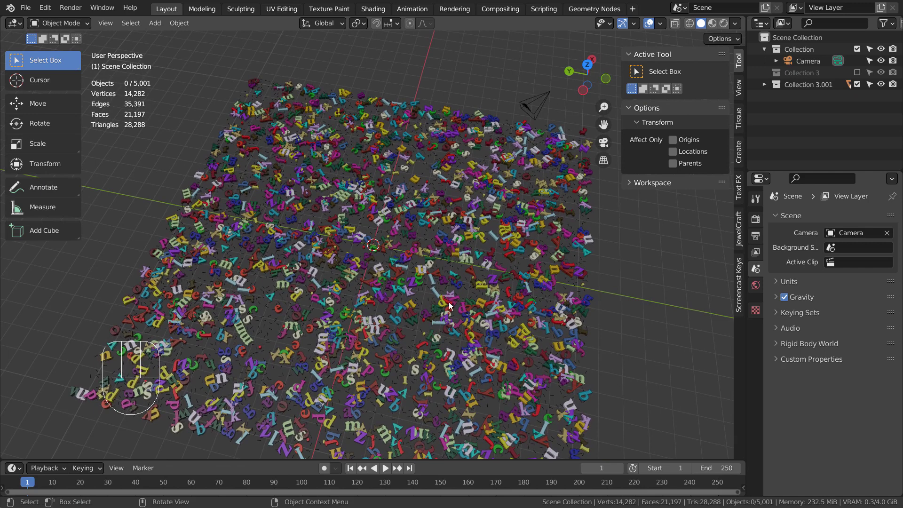
pyautogui.click(869, 61)
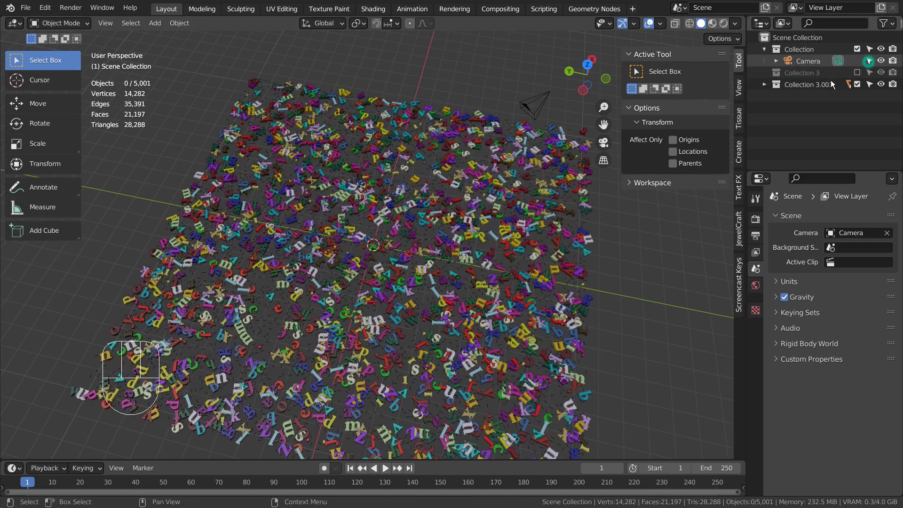
pyautogui.click(130, 24)
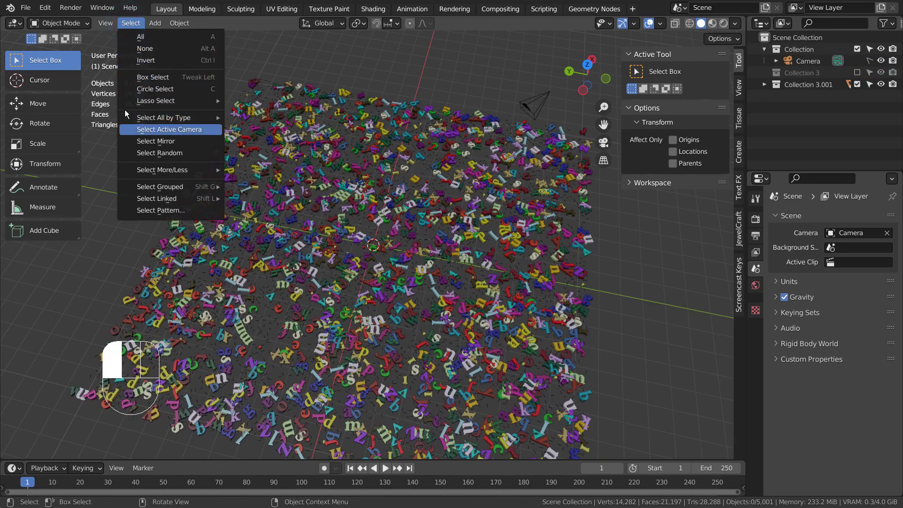
# Randomly select a quarter of the letters (ratio 0.25) and raise them about 0.70 m
pyautogui.moveTo(132, 100)
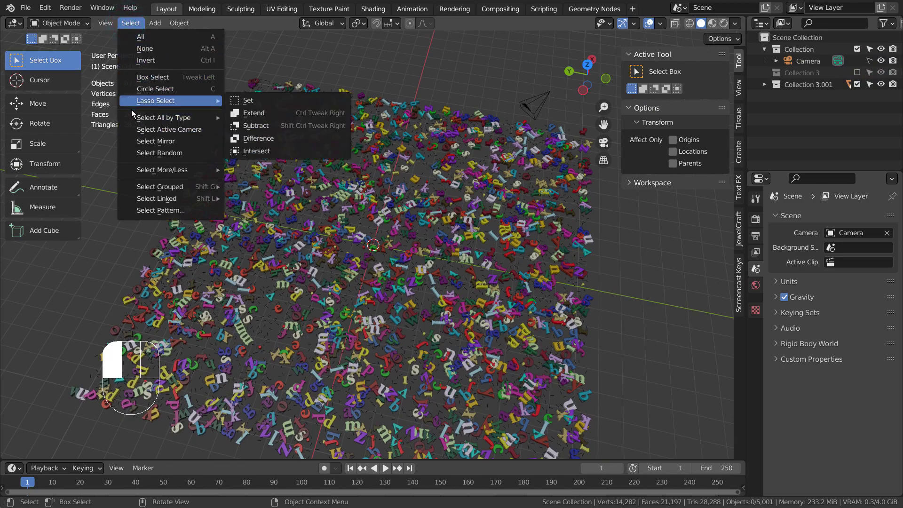
pyautogui.click(142, 153)
pyautogui.moveTo(514, 315); pyautogui.dragTo(136, 422, button='middle')
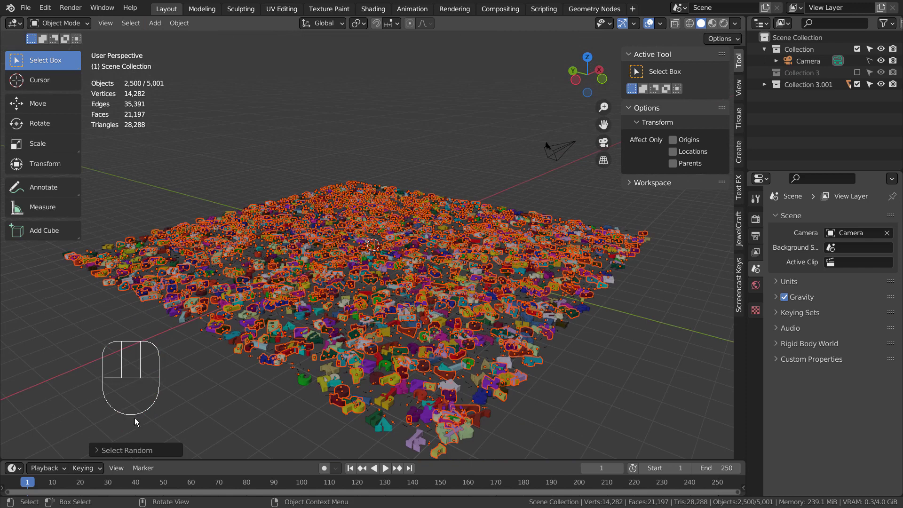
pyautogui.click(129, 449)
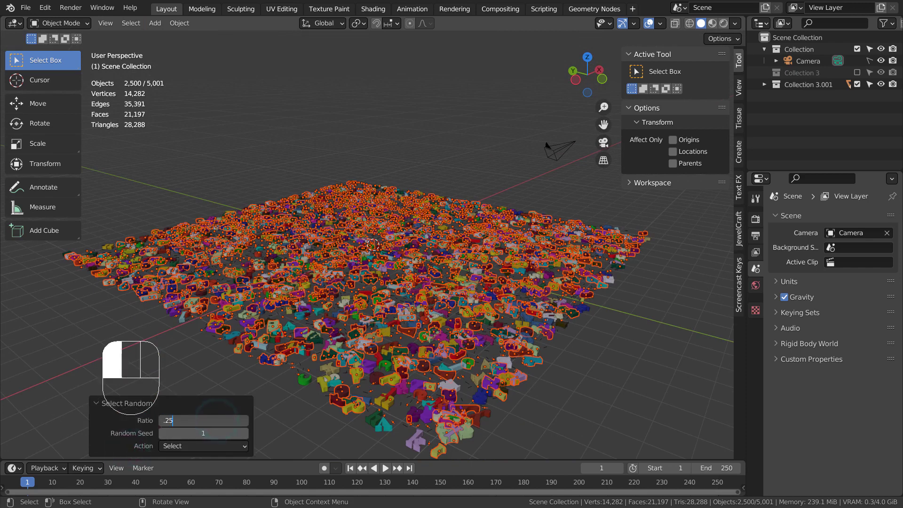
pyautogui.press('Return')
pyautogui.press('g')
pyautogui.press('z')
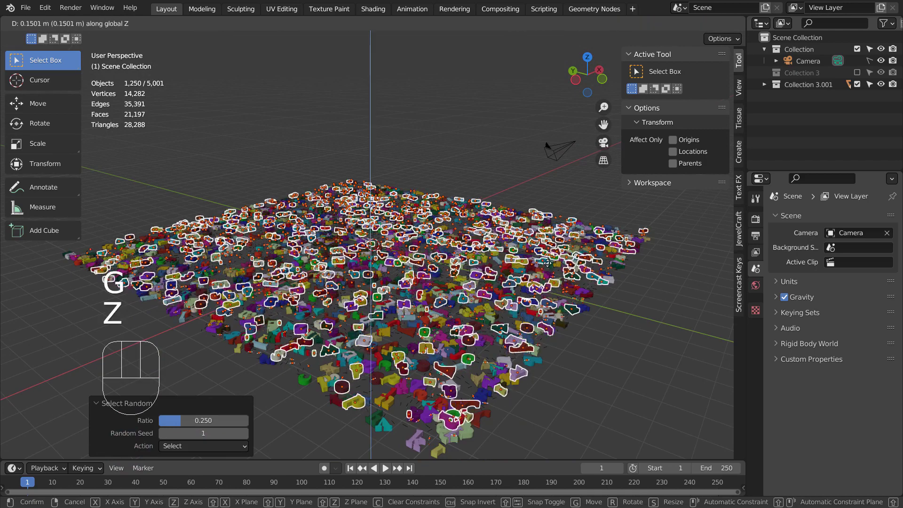
pyautogui.click(548, 258)
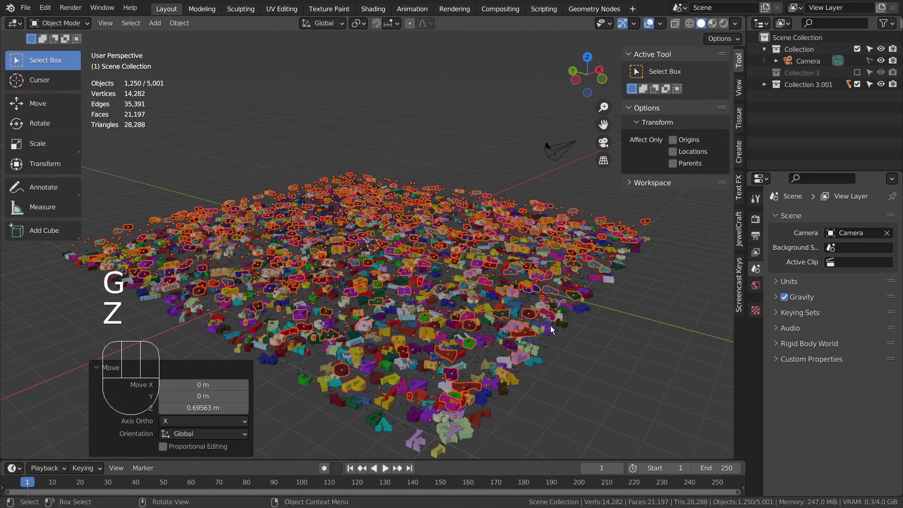
pyautogui.click(566, 306)
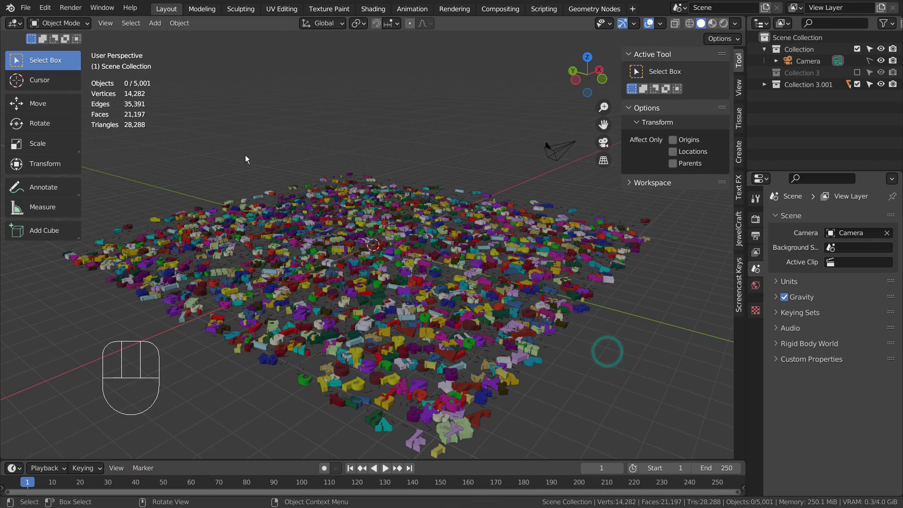
# Lower one more random quarter of the letters, then raise another about 0.76 m
pyautogui.click(135, 23)
pyautogui.click(143, 153)
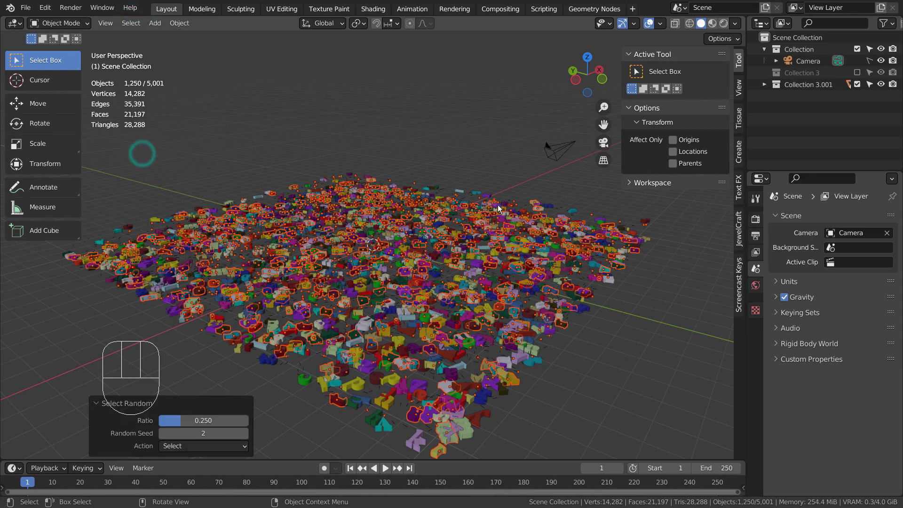
pyautogui.press('g')
pyautogui.press('z')
pyautogui.click(491, 213)
pyautogui.click(278, 129)
pyautogui.click(131, 23)
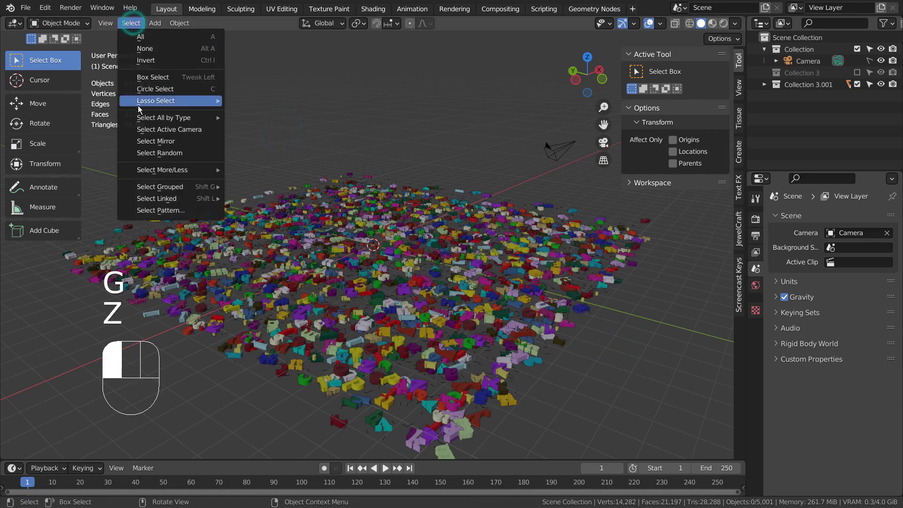
pyautogui.click(151, 153)
pyautogui.press('g')
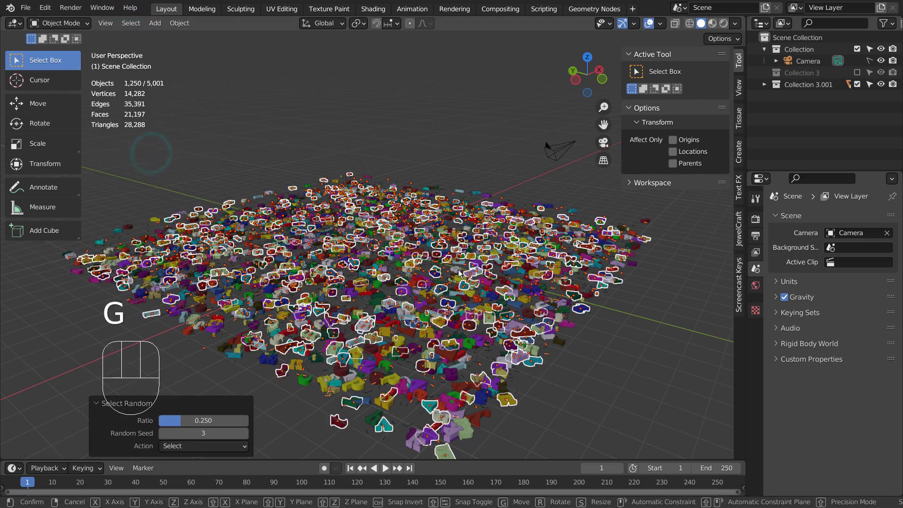
pyautogui.press('z')
pyautogui.click(460, 258)
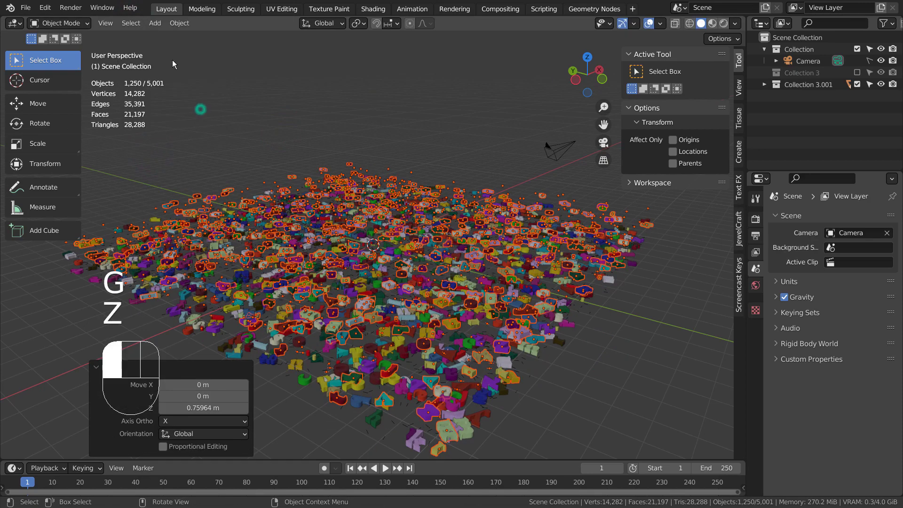
pyautogui.click(200, 109)
# Shift two more random quarters of the letters vertically along Z
pyautogui.click(131, 24)
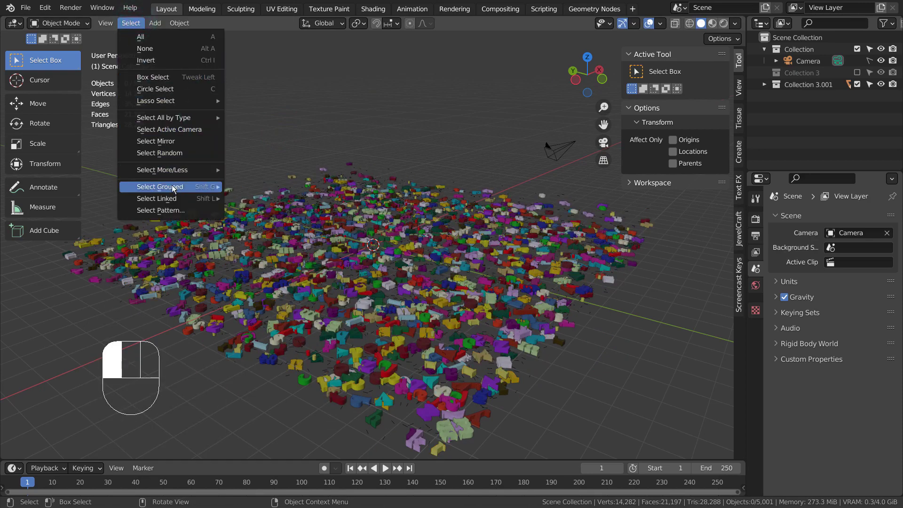
pyautogui.click(174, 153)
pyautogui.press('g')
pyautogui.press('z')
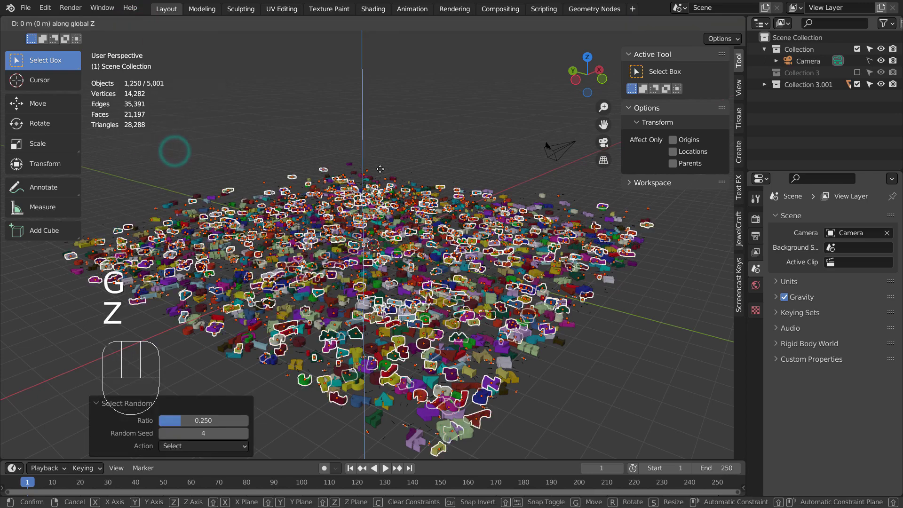
pyautogui.click(346, 144)
pyautogui.click(200, 117)
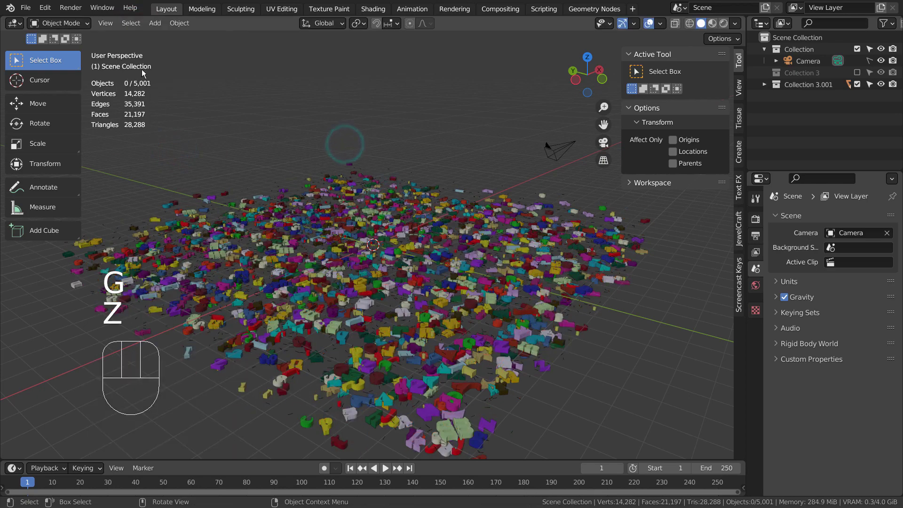
pyautogui.click(131, 23)
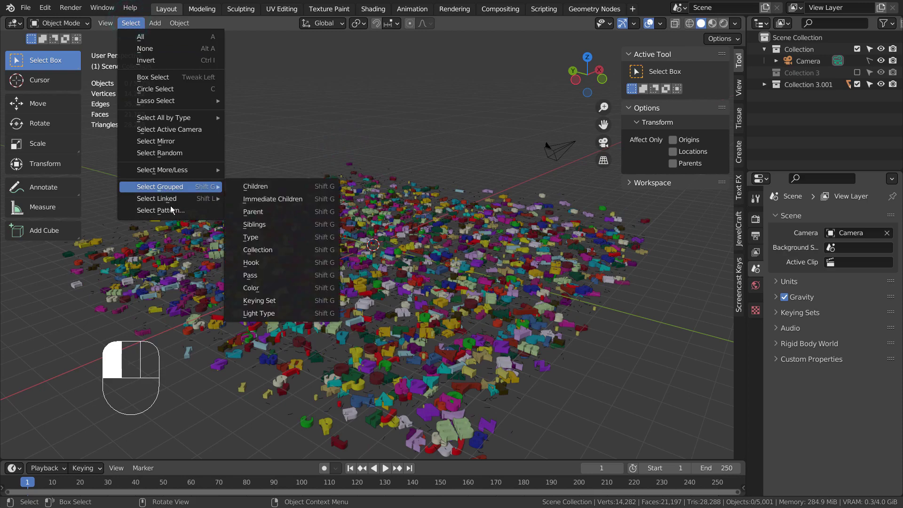
pyautogui.click(179, 153)
pyautogui.press('g')
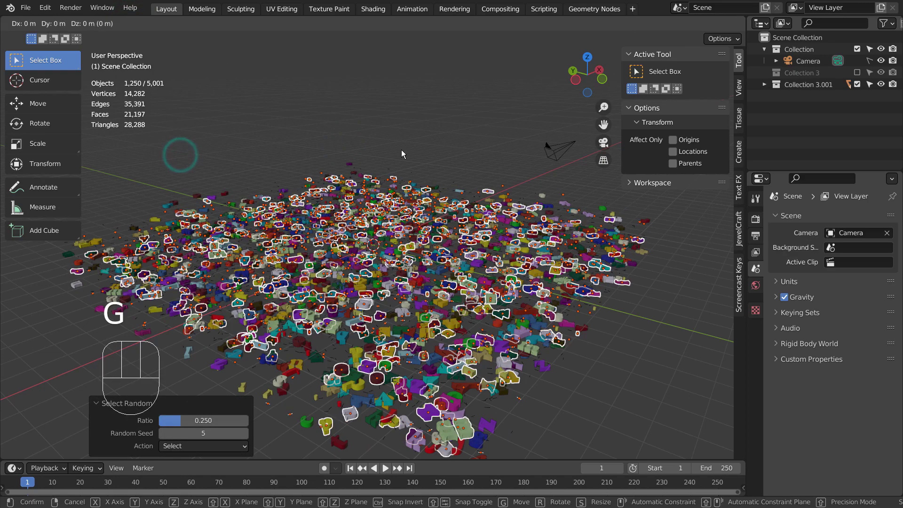
pyautogui.press('z')
pyautogui.click(400, 141)
pyautogui.click(293, 108)
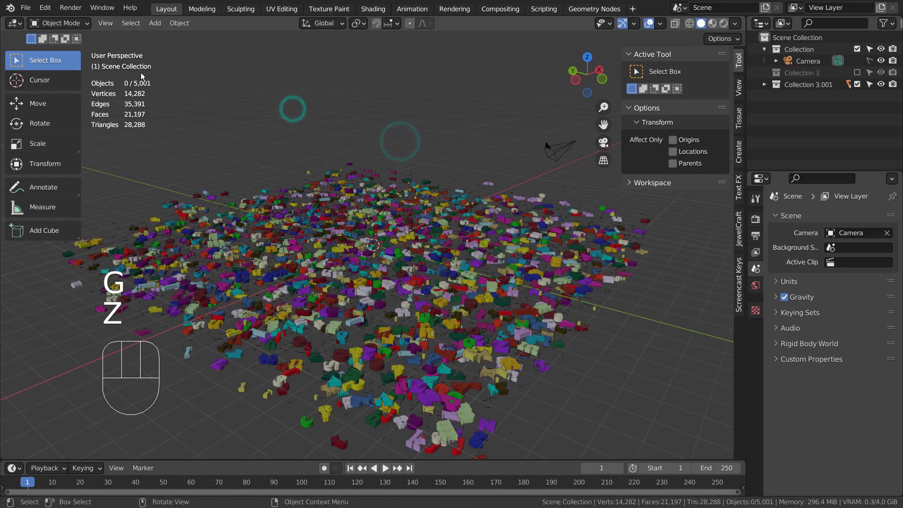
# Shift one last random quarter of the letters along Z and deselect everything
pyautogui.click(130, 24)
pyautogui.click(155, 153)
pyautogui.press('g')
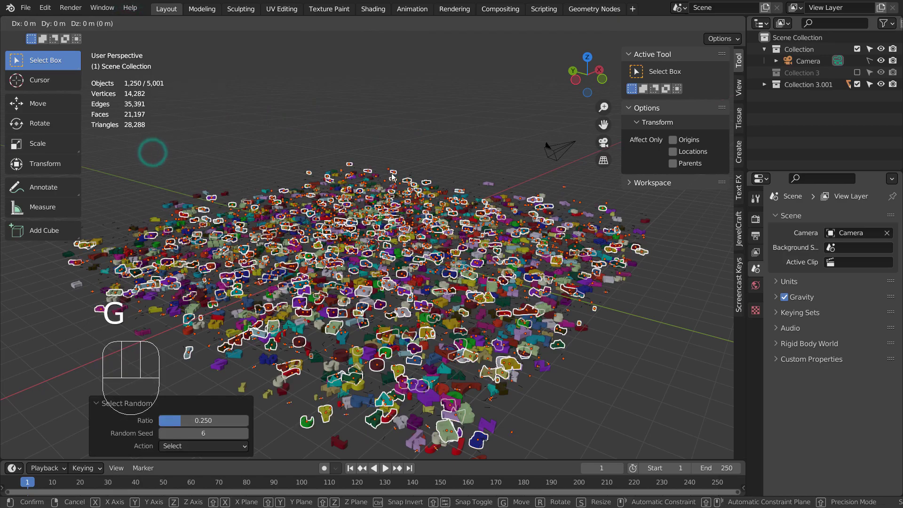
pyautogui.press('z')
pyautogui.click(362, 155)
pyautogui.click(330, 133)
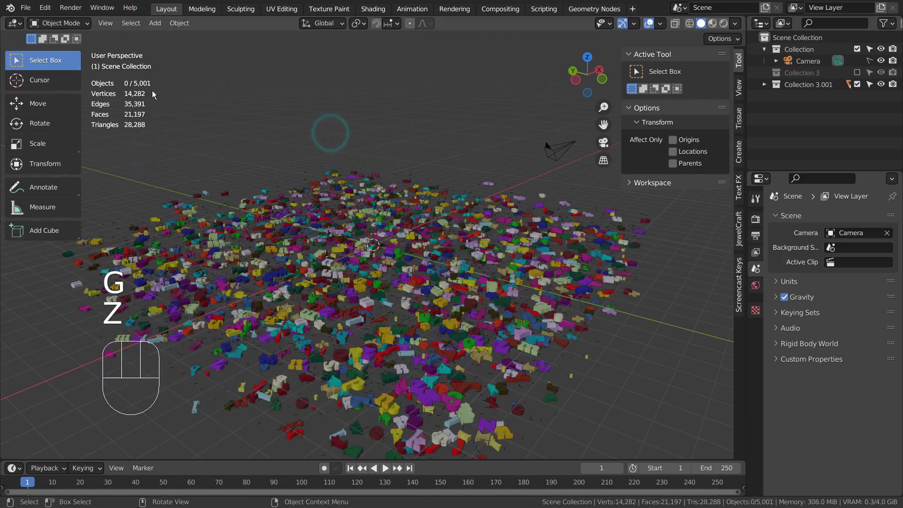
pyautogui.moveTo(366, 207); pyautogui.dragTo(472, 266, button='middle')
pyautogui.scroll(5, 496, 270)
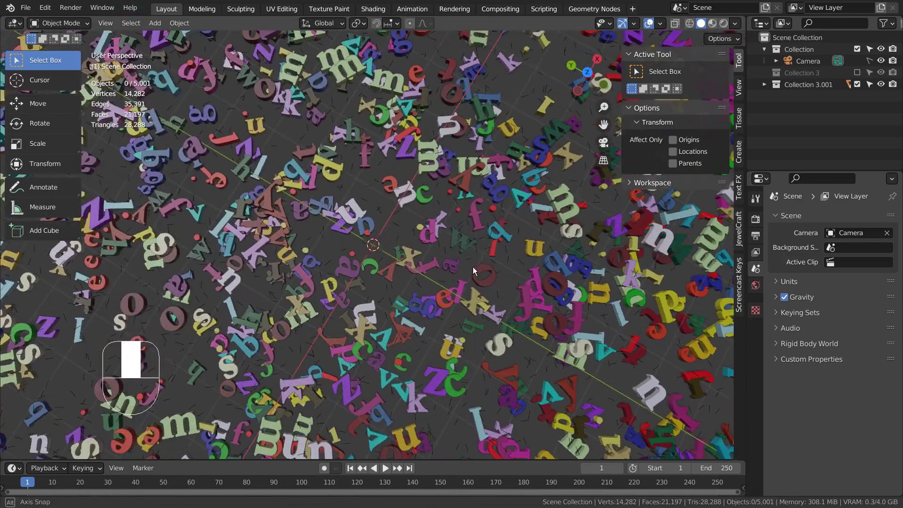
pyautogui.scroll(-6, 452, 231)
pyautogui.moveTo(463, 230); pyautogui.dragTo(472, 261, button='middle')
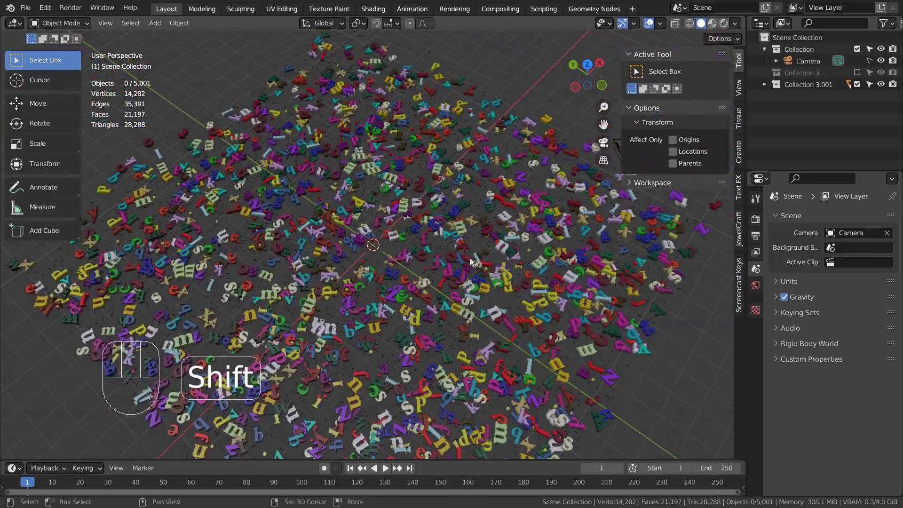
pyautogui.scroll(6, 461, 235)
pyautogui.moveTo(437, 205)
pyautogui.mouseDown(button='middle')
pyautogui.moveTo(453, 194)
pyautogui.moveTo(586, 190)
pyautogui.moveTo(504, 214)
pyautogui.moveTo(528, 188)
pyautogui.moveTo(547, 187)
pyautogui.moveTo(436, 210)
pyautogui.mouseUp(button='middle')
pyautogui.scroll(-2, 437, 210)
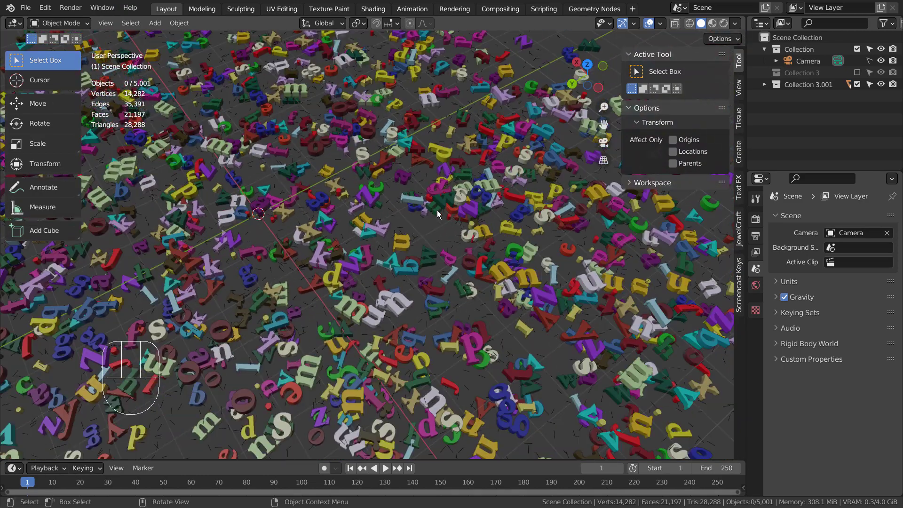
# Add a plane mesh and scale it by 23.556 to about 47 m across
pyautogui.scroll(-2, 437, 214)
pyautogui.hotkey('shift', 'a')
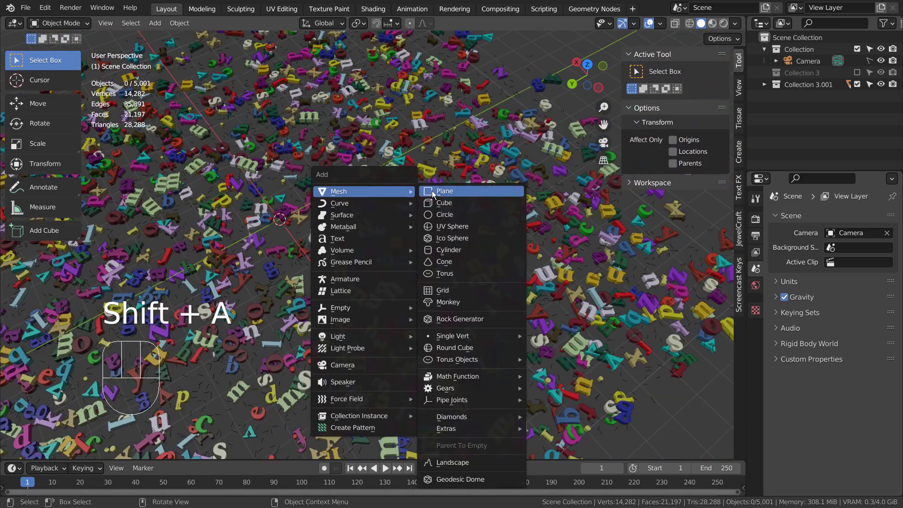
pyautogui.click(445, 191)
pyautogui.press('s')
pyautogui.click(241, 53)
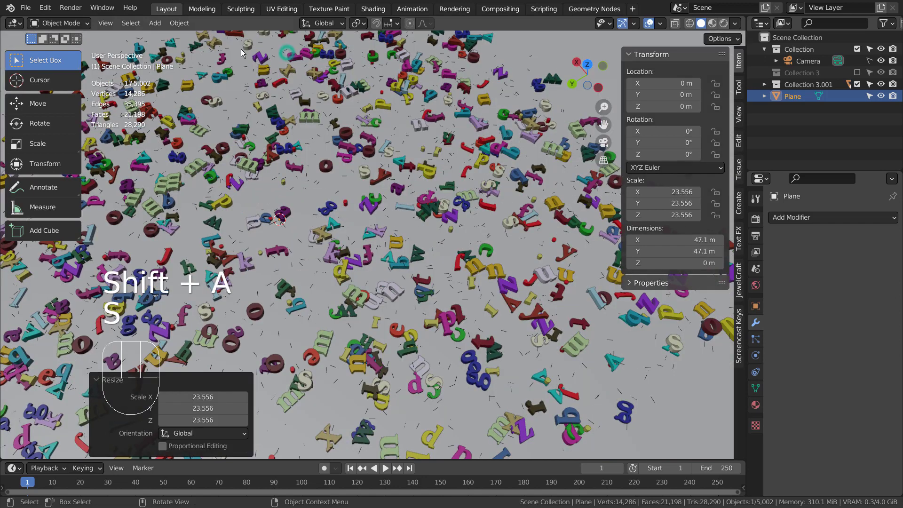
# Lower the plane along Z to -4.8339 m, just beneath the letters
pyautogui.press('KP_1')
pyautogui.press('g')
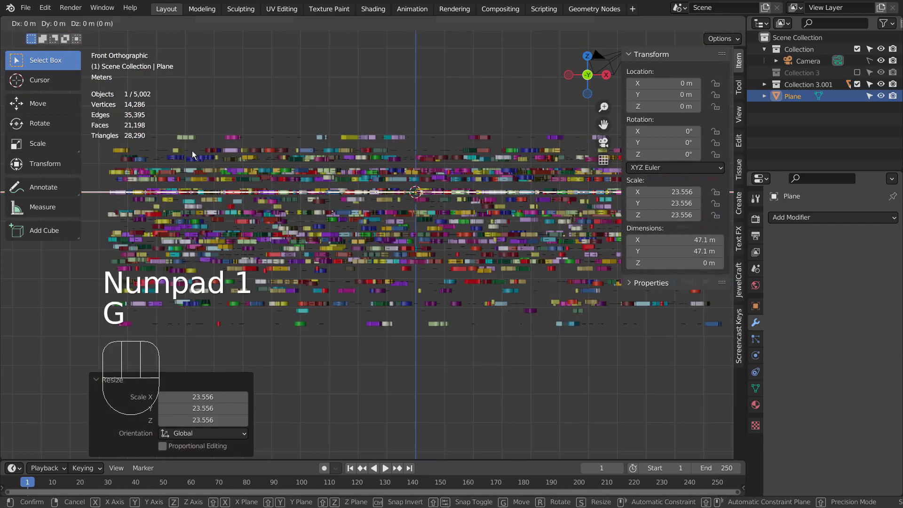
pyautogui.press('z')
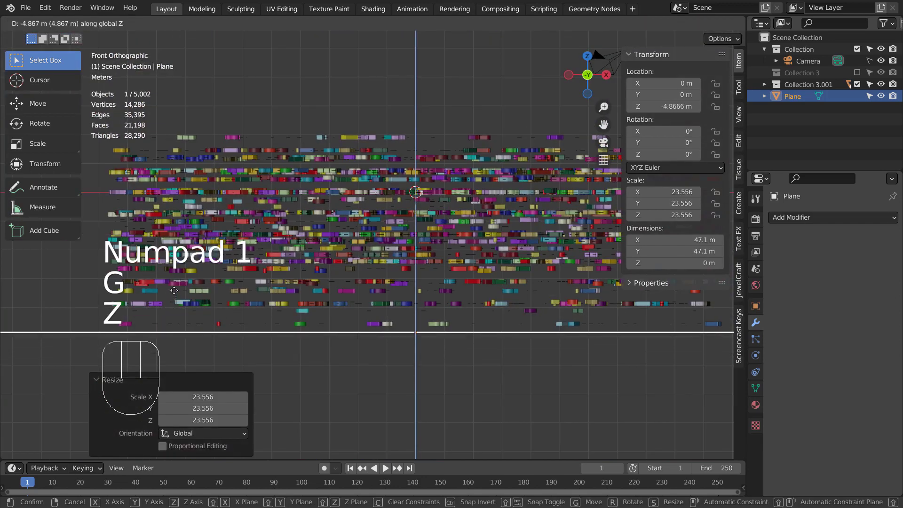
pyautogui.click(182, 281)
pyautogui.press('KP_7')
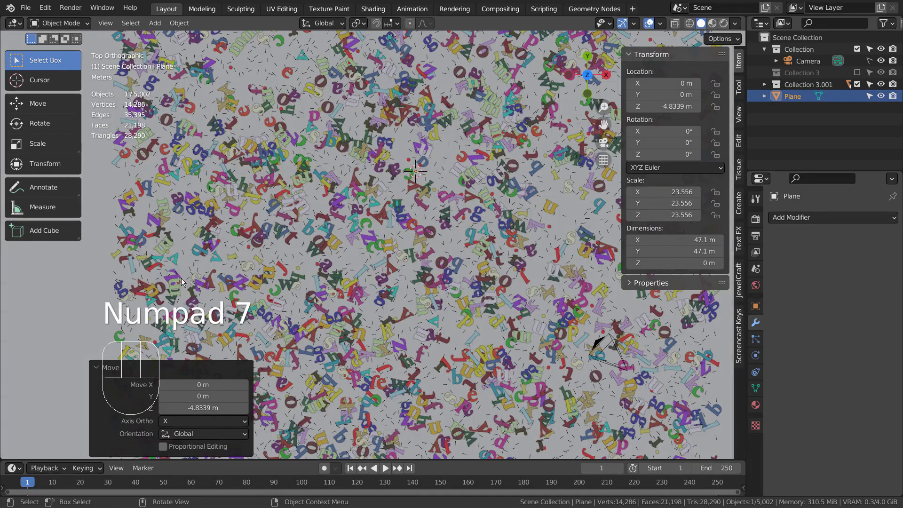
# Snap the camera to the current view looking down over the letters
pyautogui.keyDown('shift'); pyautogui.moveTo(470, 372); pyautogui.dragTo(397, 227, button='middle'); pyautogui.keyUp('shift')
pyautogui.scroll(4, 407, 266)
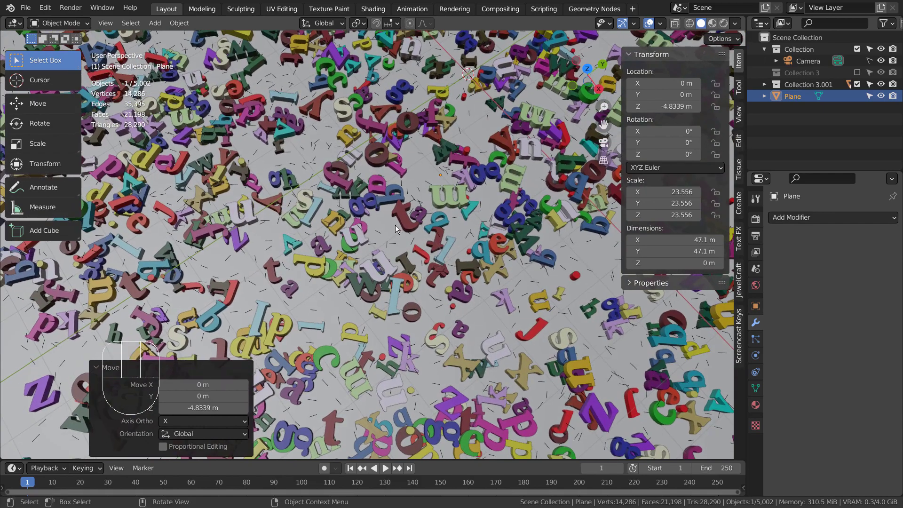
pyautogui.scroll(3, 396, 225)
pyautogui.scroll(-5, 396, 225)
pyautogui.press('ctrl+alt+KP_0')
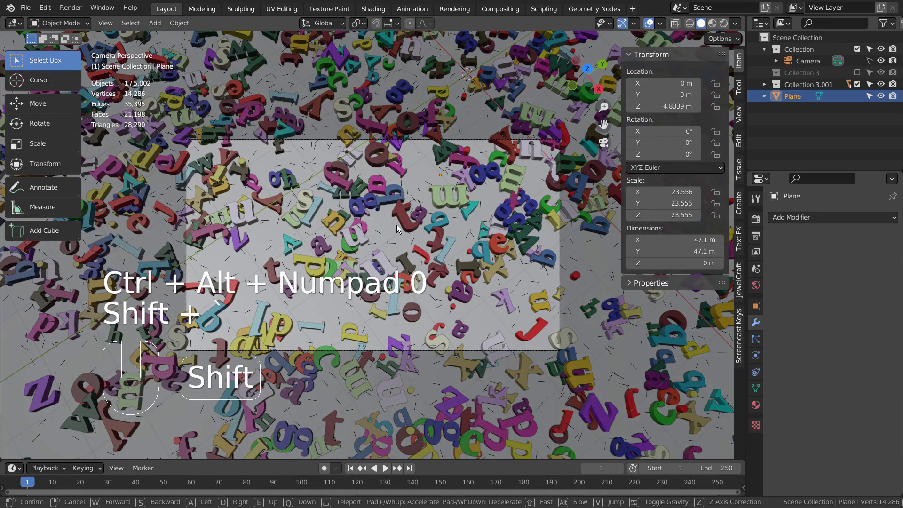
# Fly the camera with walk navigation backward, forward and down toward the ground
pyautogui.hotkey('shift', '`')
pyautogui.press('s')
pyautogui.press('s')
pyautogui.press('s')
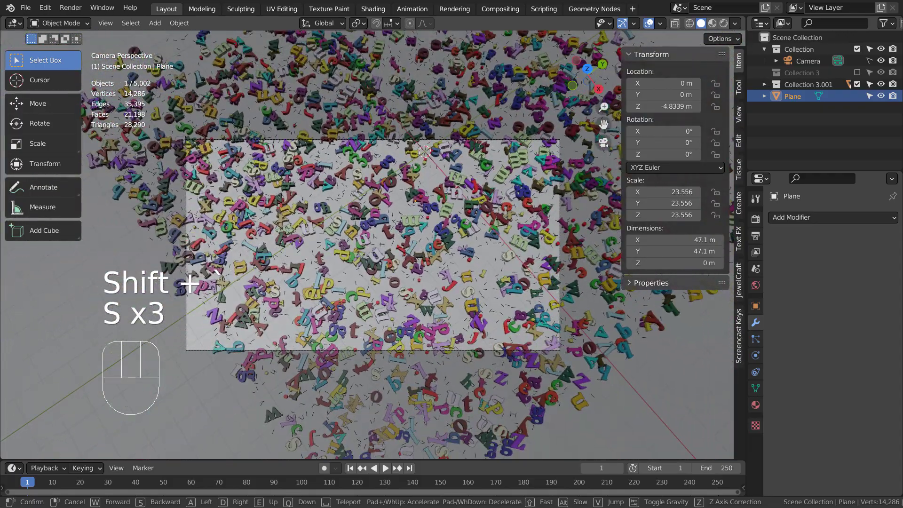
pyautogui.press('w')
pyautogui.press('w')
pyautogui.press('w')
pyautogui.press('w')
pyautogui.press('q')
pyautogui.press('q')
pyautogui.press('q')
pyautogui.press('q')
pyautogui.press('q')
pyautogui.press('q')
pyautogui.press('q')
pyautogui.press('q')
pyautogui.press('q')
pyautogui.press('q')
pyautogui.press('q')
pyautogui.press('q')
pyautogui.press('q')
pyautogui.press('q')
pyautogui.press('q')
pyautogui.press('q')
pyautogui.press('q')
pyautogui.press('q')
pyautogui.press('q')
pyautogui.press('q')
pyautogui.press('q')
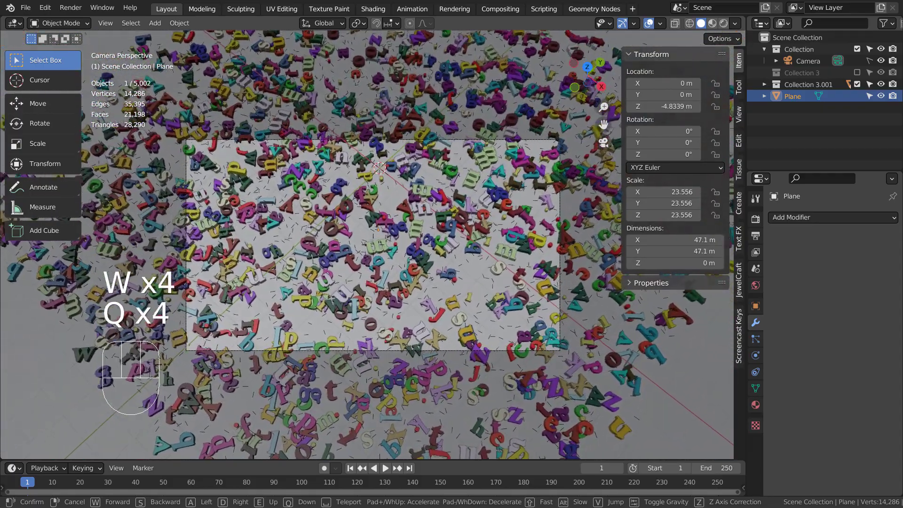
# Pull the camera back slightly and confirm its final position
pyautogui.press('s')
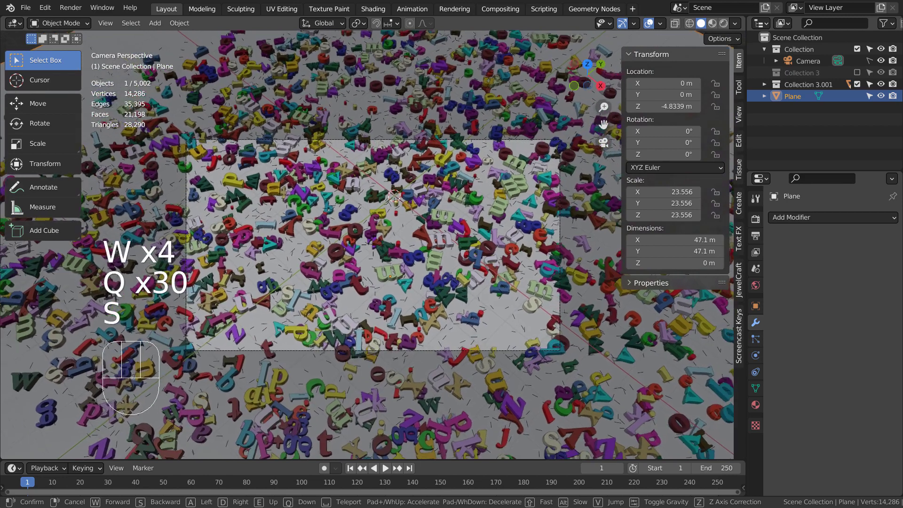
pyautogui.click(377, 259)
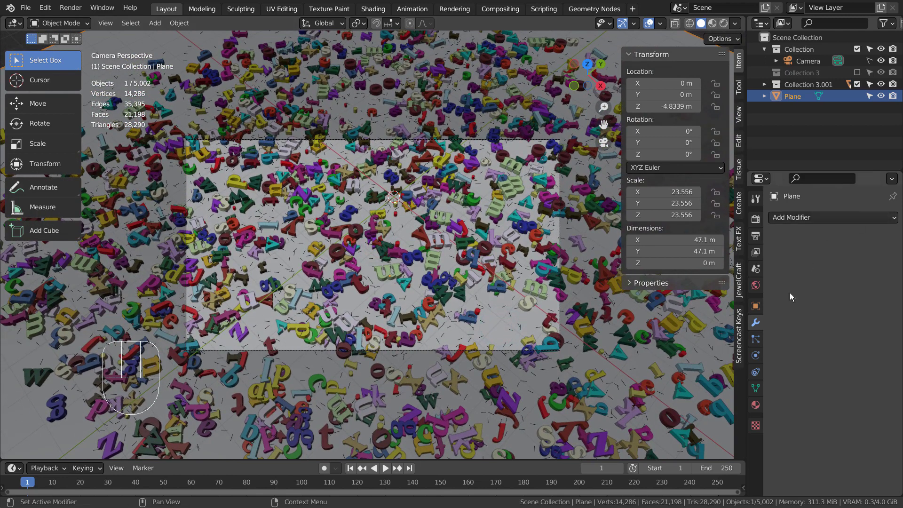
pyautogui.click(757, 406)
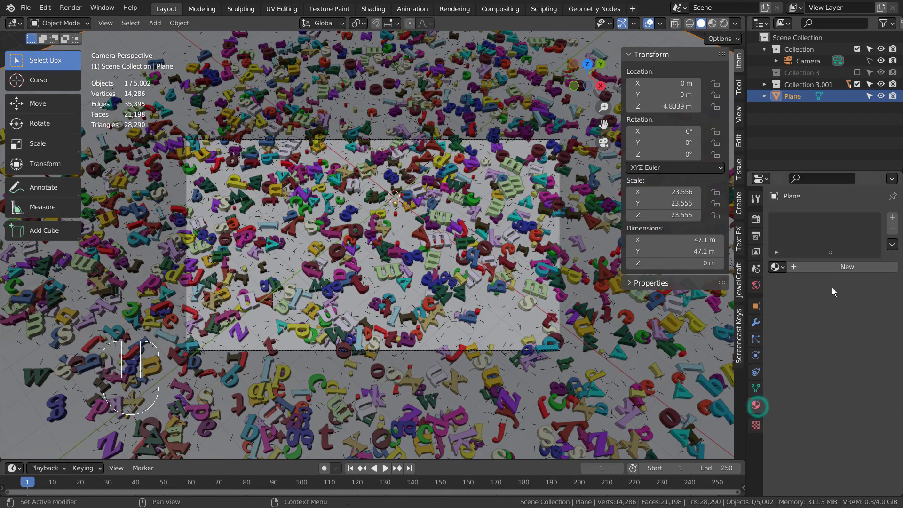
# Create a new white plane material with Metallic 0.881 and Roughness 0.069
pyautogui.click(835, 264)
pyautogui.click(851, 368)
pyautogui.moveTo(866, 263); pyautogui.dragTo(854, 272)
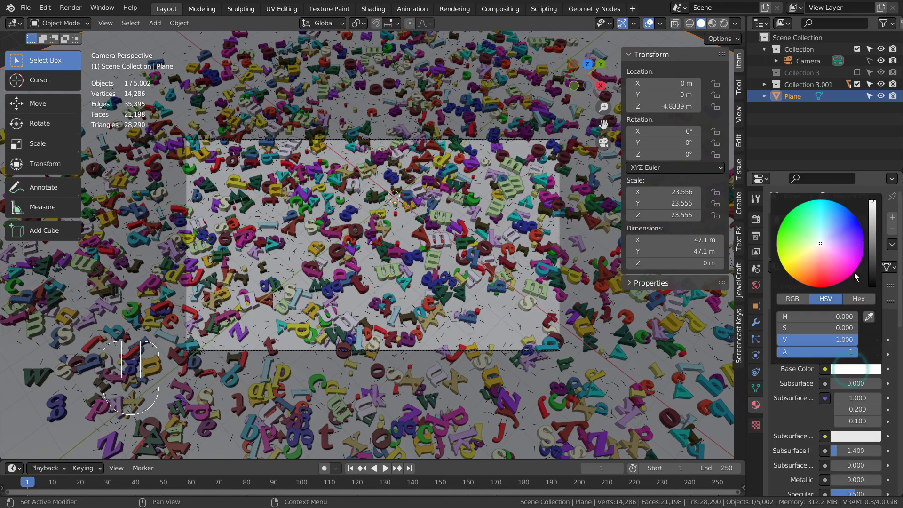
pyautogui.moveTo(839, 479); pyautogui.dragTo(868, 464)
pyautogui.scroll(-5, 868, 465)
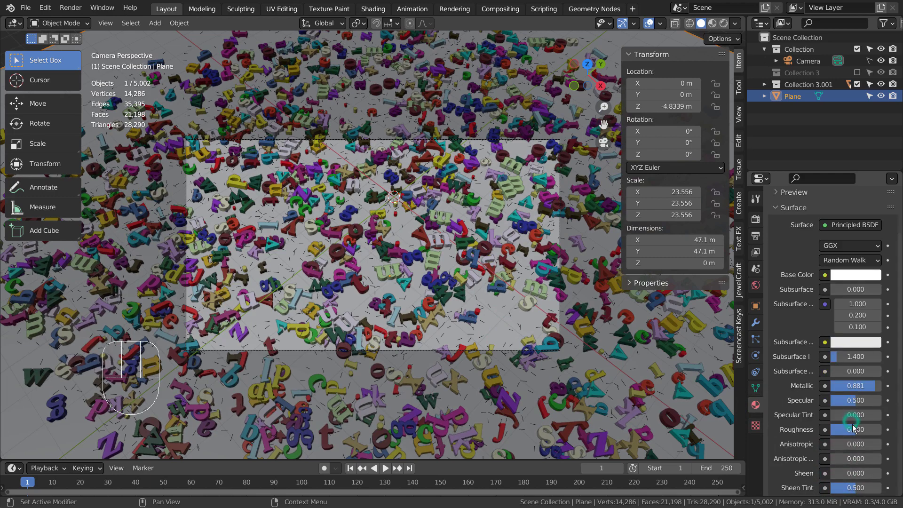
pyautogui.moveTo(852, 429); pyautogui.dragTo(833, 430)
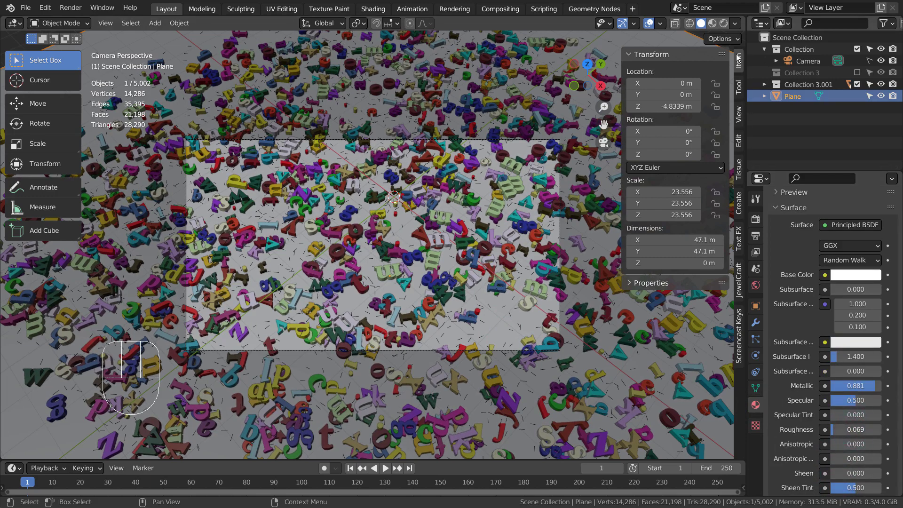
# Switch the viewport to Rendered shading and bring up the World Color input choices
pyautogui.click(712, 23)
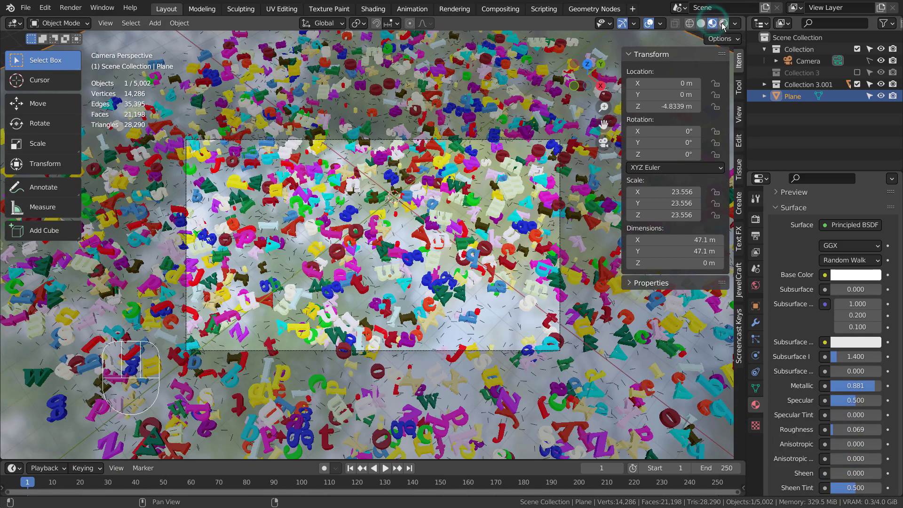
pyautogui.click(724, 23)
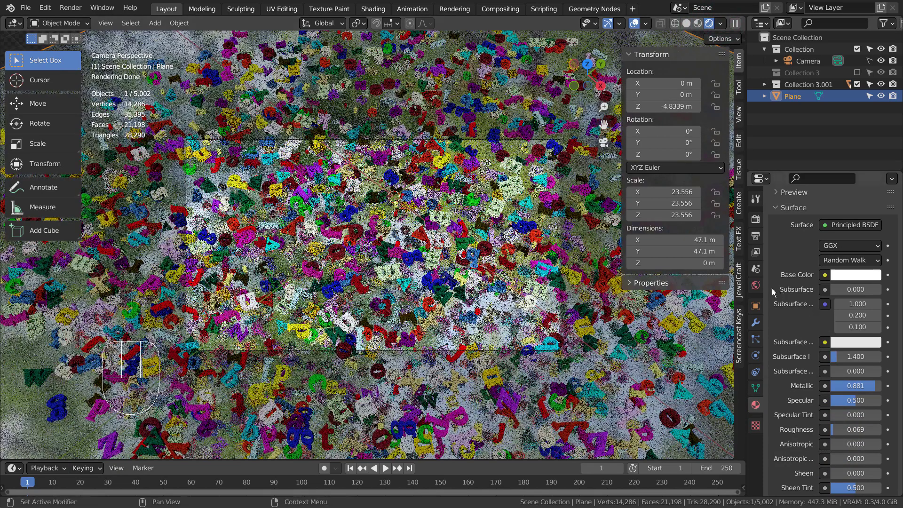
pyautogui.click(755, 285)
pyautogui.click(822, 290)
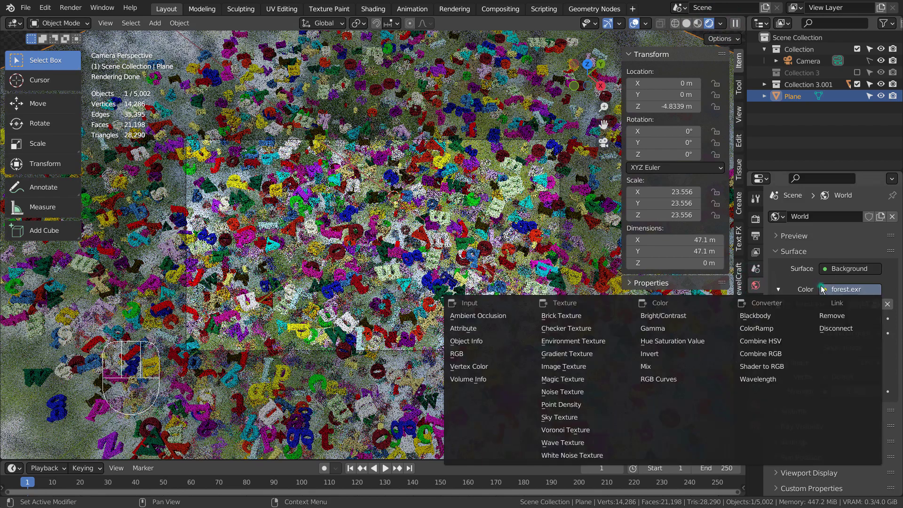
# Drive the world colour with a Sky Texture and set sun intensity to 0.2
pyautogui.click(590, 418)
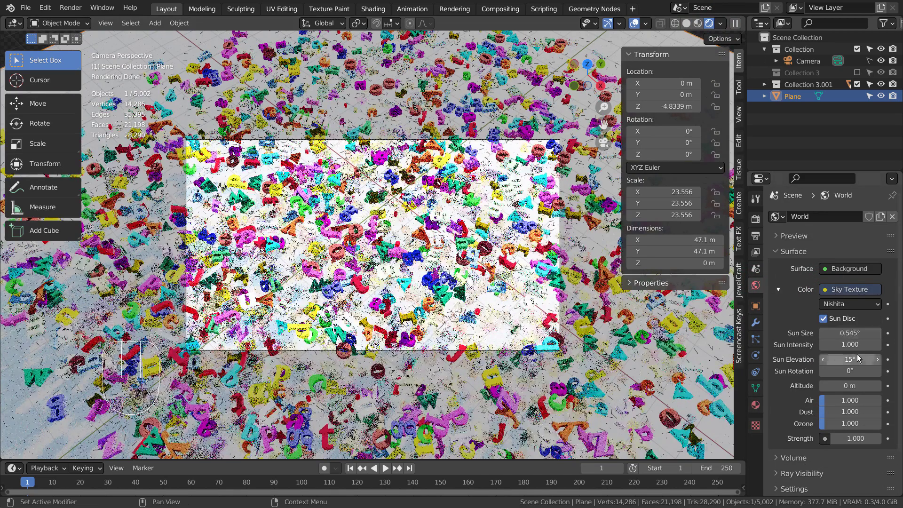
pyautogui.click(854, 349)
pyautogui.write('.2')
pyautogui.press('Return')
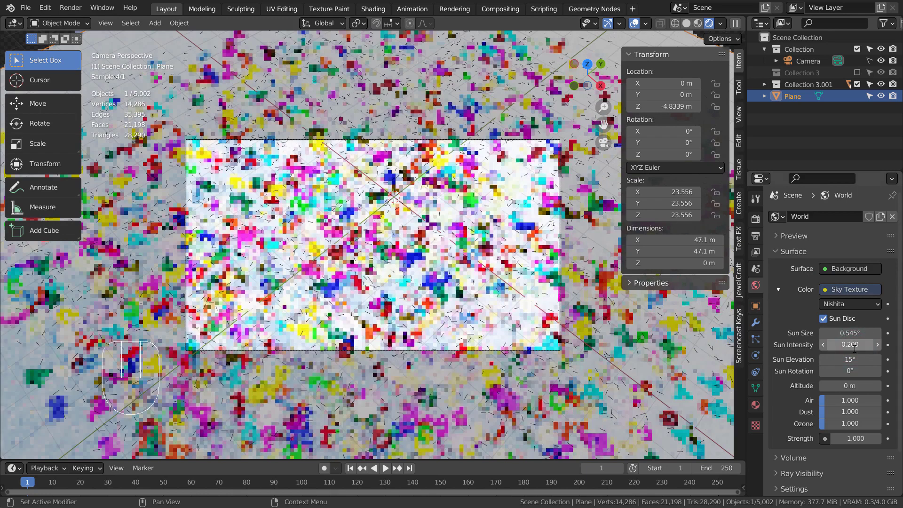
# Set world strength to 0.2, sun elevation to 35° and sun rotation to 90°
pyautogui.click(851, 439)
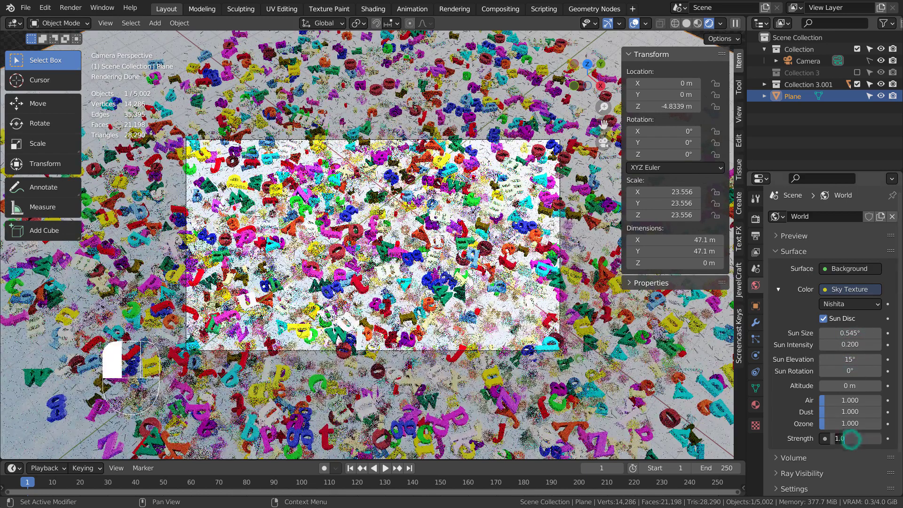
pyautogui.write('.2')
pyautogui.press('Return')
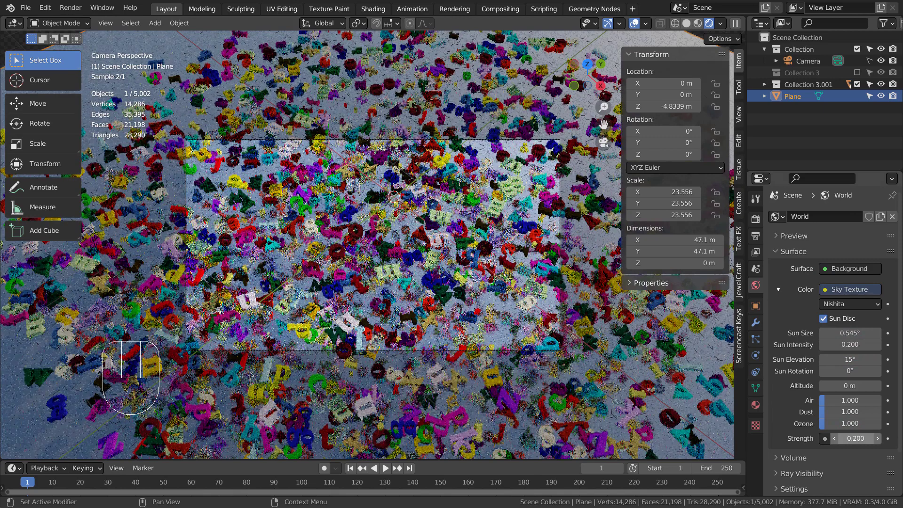
pyautogui.click(845, 359)
pyautogui.write('35')
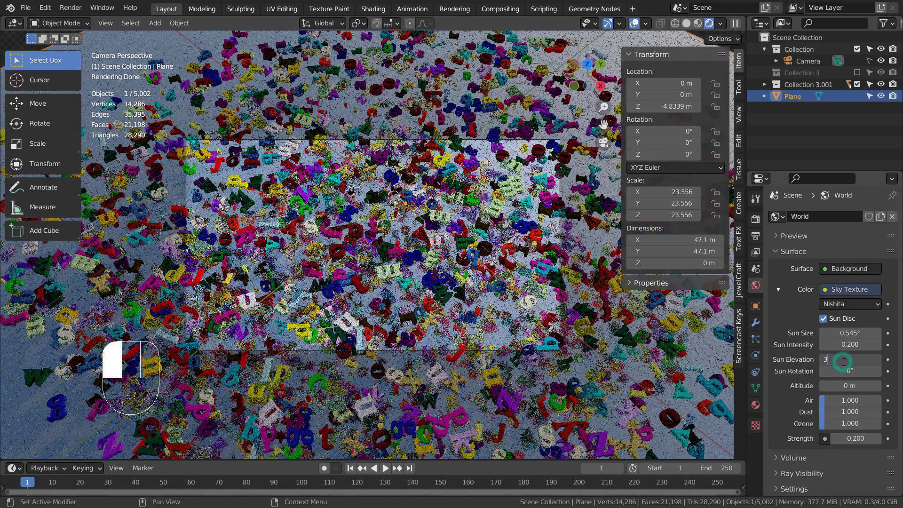
pyautogui.press('Return')
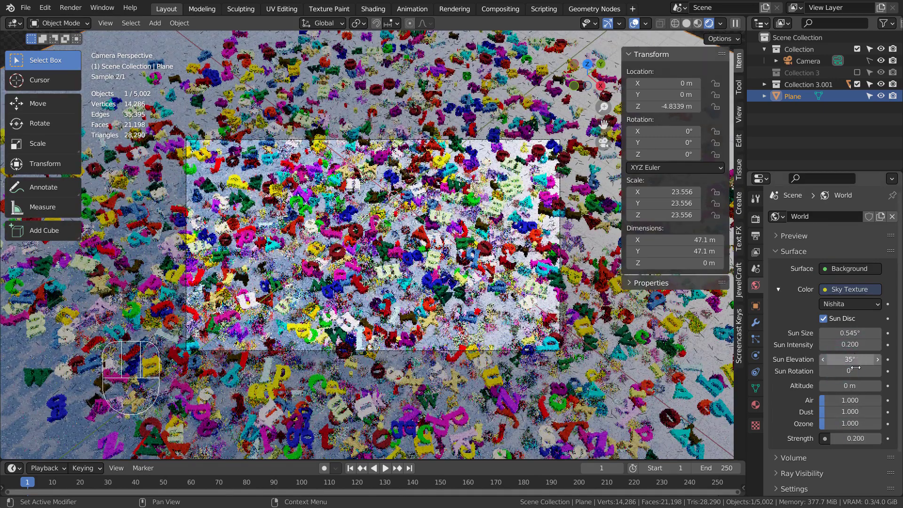
pyautogui.click(854, 371)
pyautogui.press('Return')
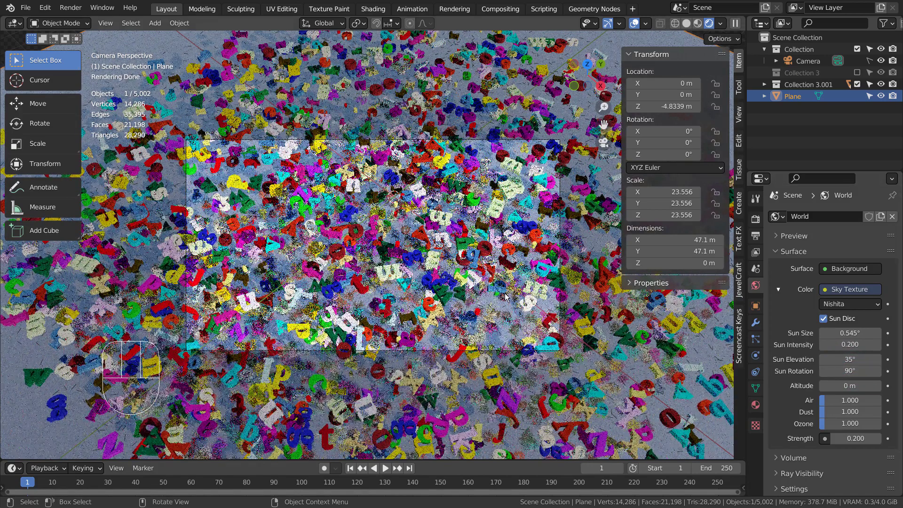
# Try a world strength of 0.5, then settle on 0.3
pyautogui.scroll(5, 504, 292)
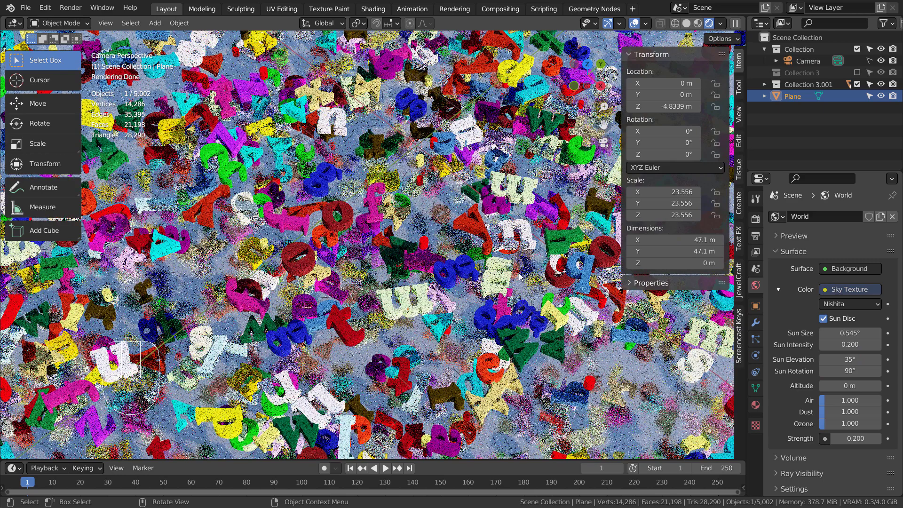
pyautogui.scroll(-4, 521, 272)
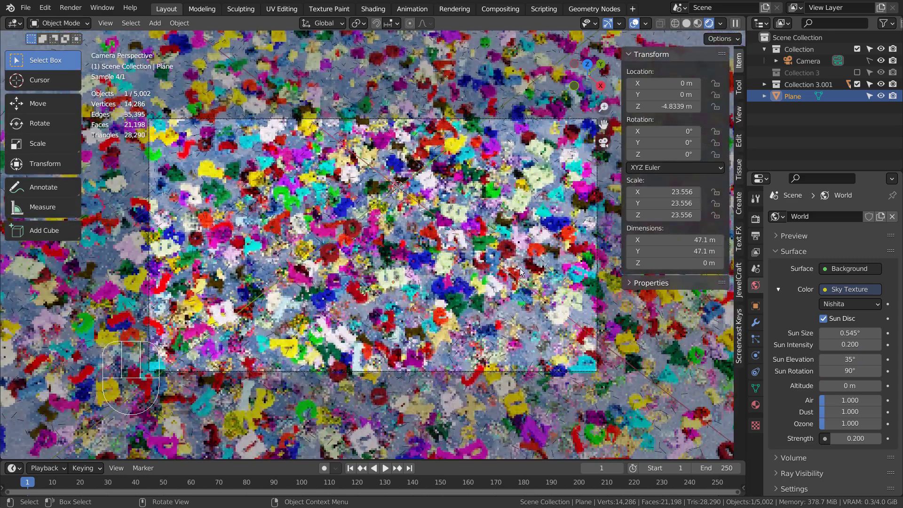
pyautogui.click(848, 439)
pyautogui.write('0.5')
pyautogui.press('Return')
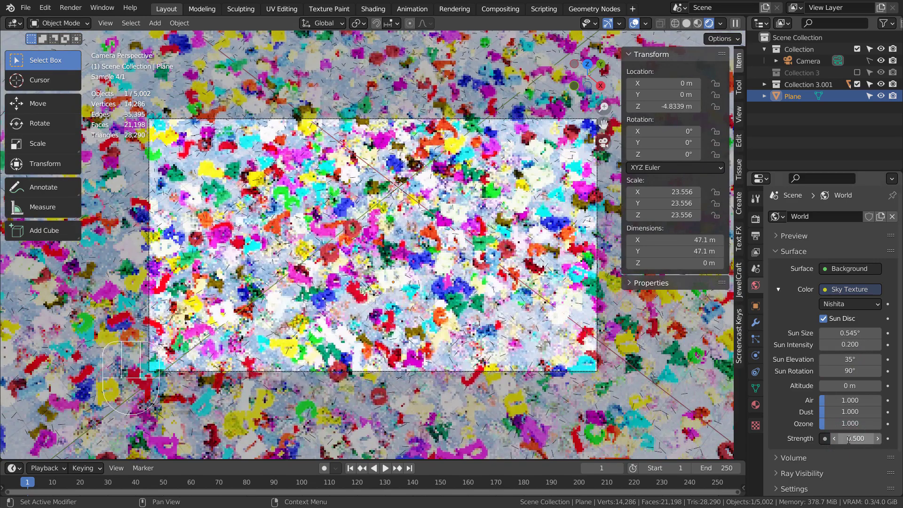
pyautogui.click(848, 438)
pyautogui.write('0.3')
pyautogui.press('Return')
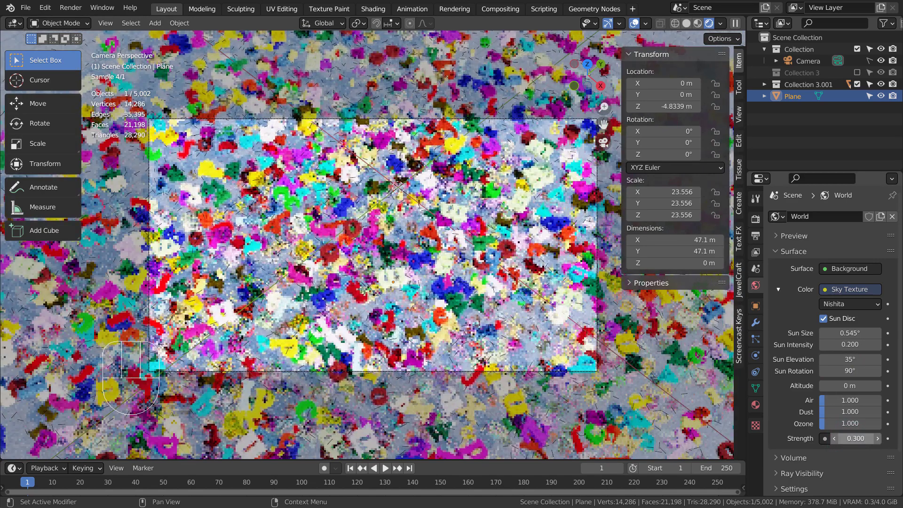
# Turn off the viewport and render noise thresholds and raise viewport samples to 5
pyautogui.click(755, 218)
pyautogui.click(828, 309)
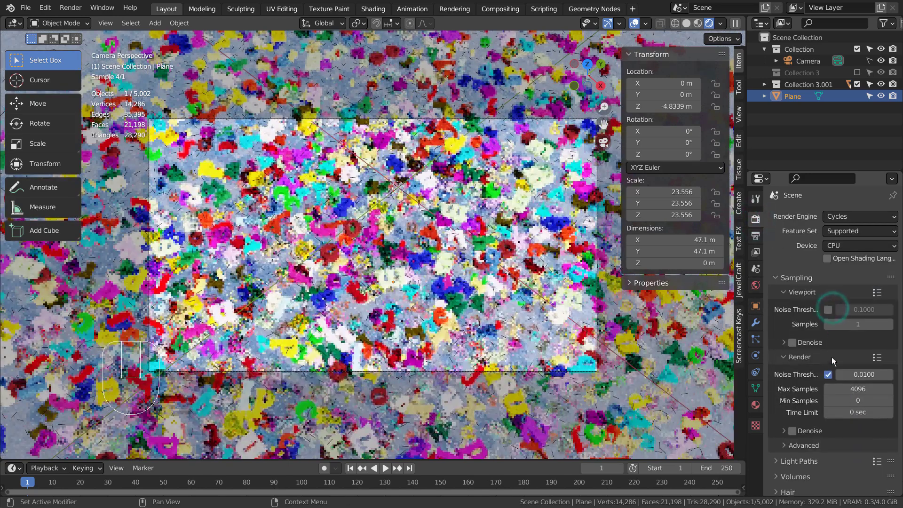
pyautogui.click(828, 374)
pyautogui.click(828, 374)
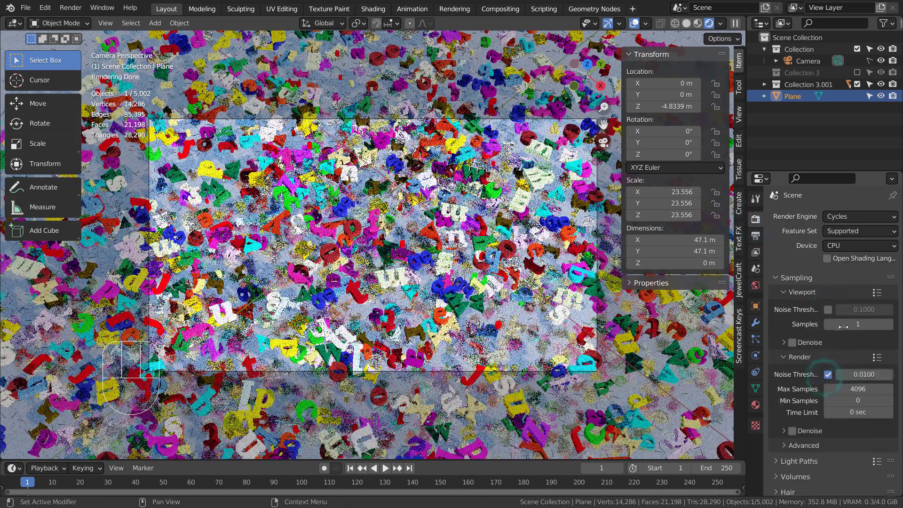
pyautogui.moveTo(843, 326); pyautogui.dragTo(850, 325)
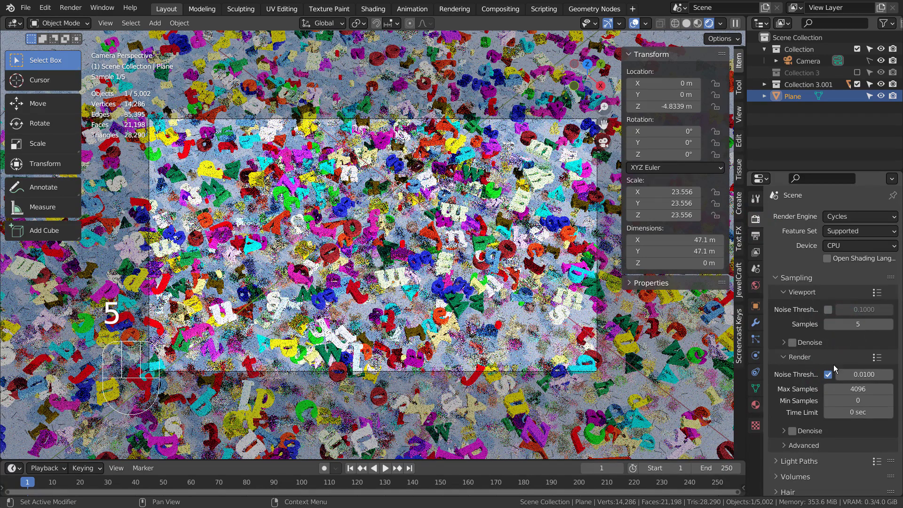
pyautogui.click(828, 374)
# Set render samples to 16 and enable render denoising
pyautogui.click(858, 388)
pyautogui.write('16')
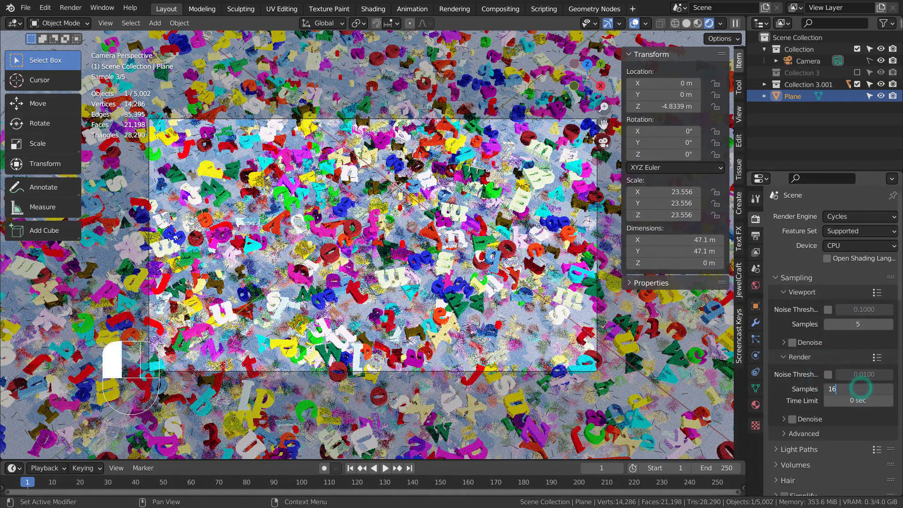
pyautogui.press('Return')
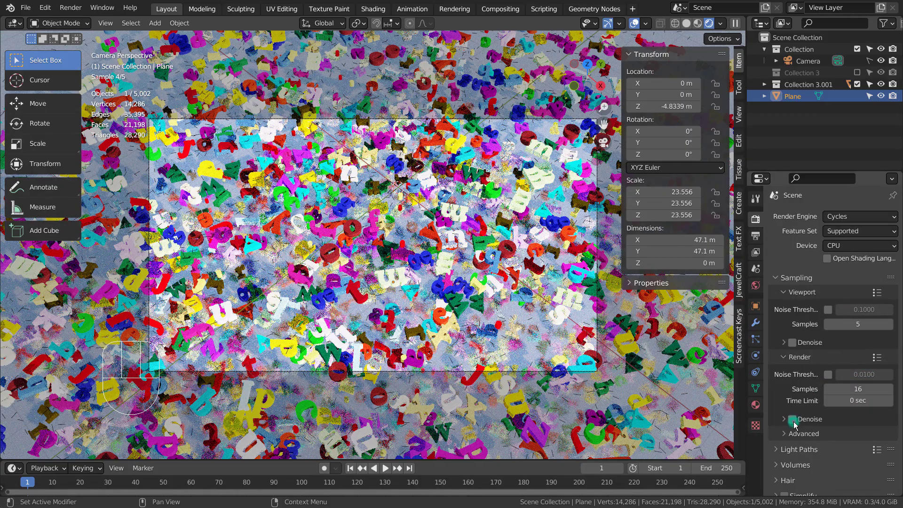
pyautogui.click(793, 419)
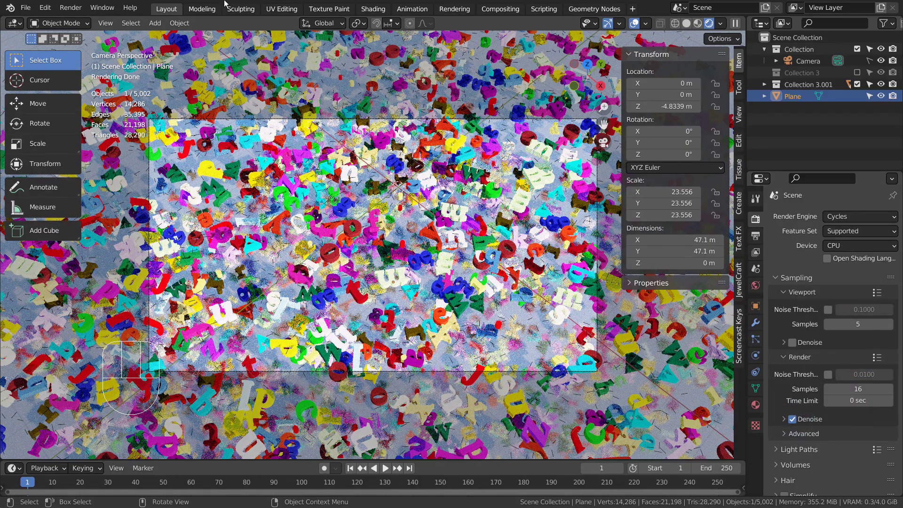